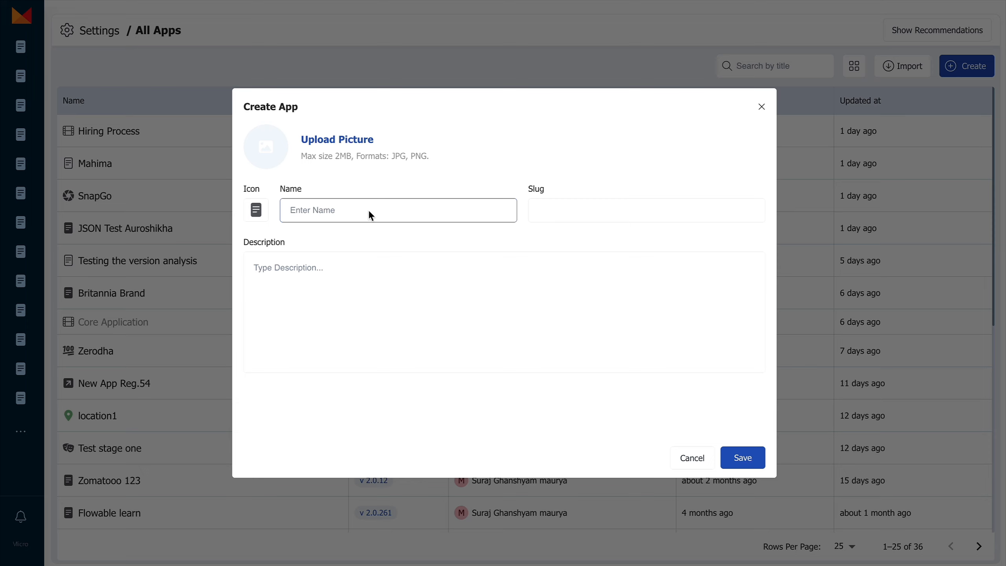
Create a new app named Sales Process, leaving the description empty
click(345, 312)
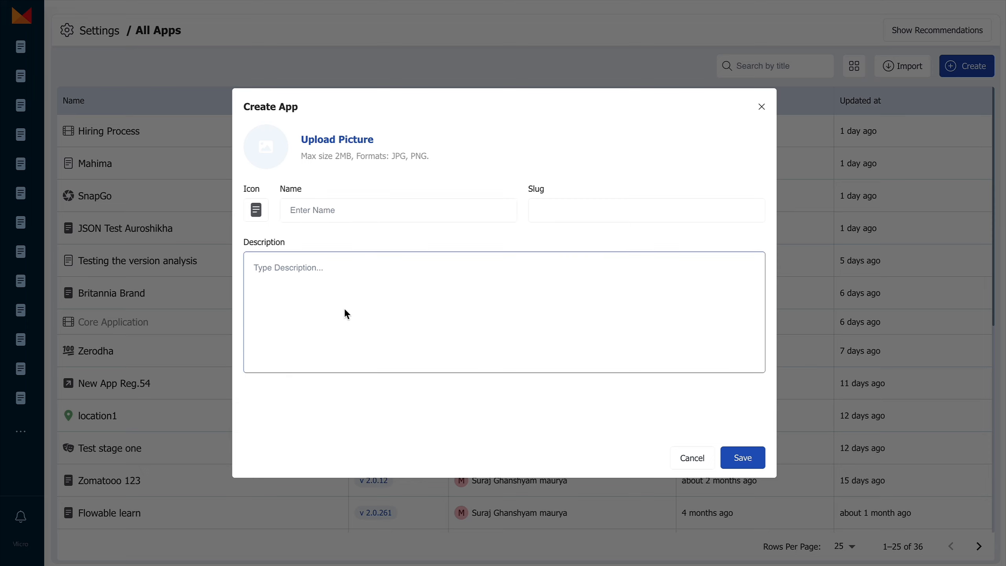
click(610, 434)
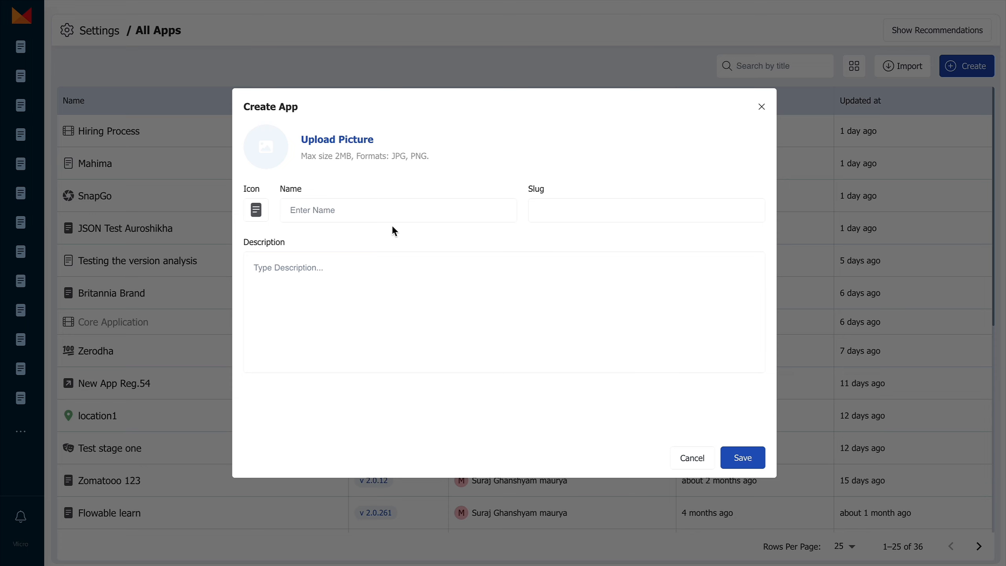
click(365, 210)
text(Sales Process)
click(741, 457)
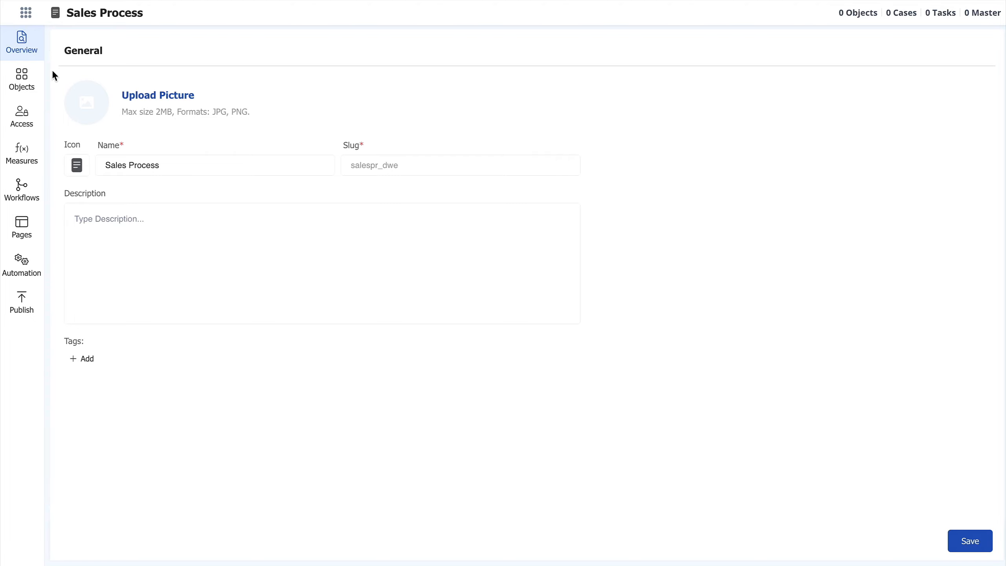
Examine the existing objects and attributes offered in the configurator for the Sales Process app
click(27, 85)
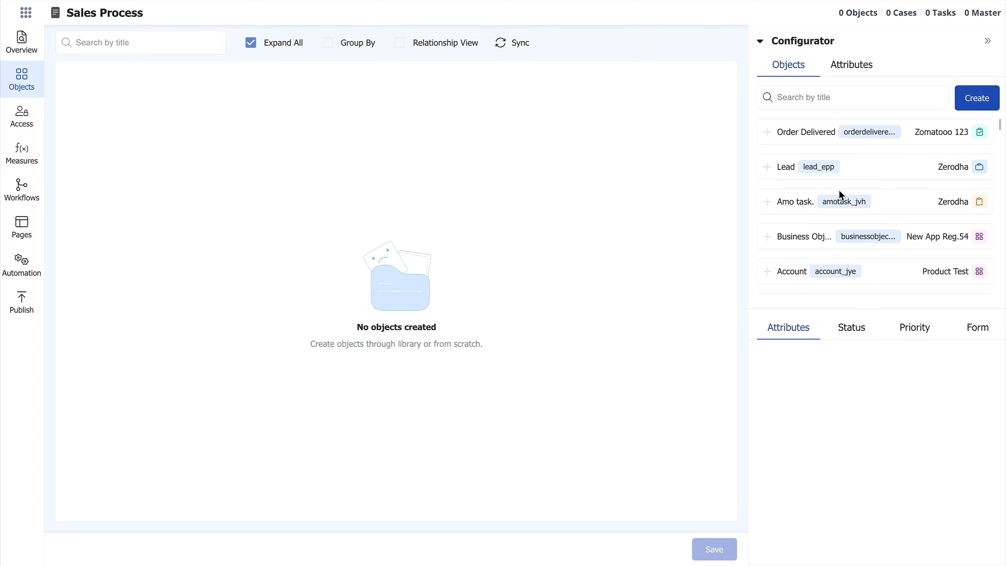
scroll(839, 189, down, 1)
scroll(839, 188, up, 1)
scroll(838, 189, down, 2)
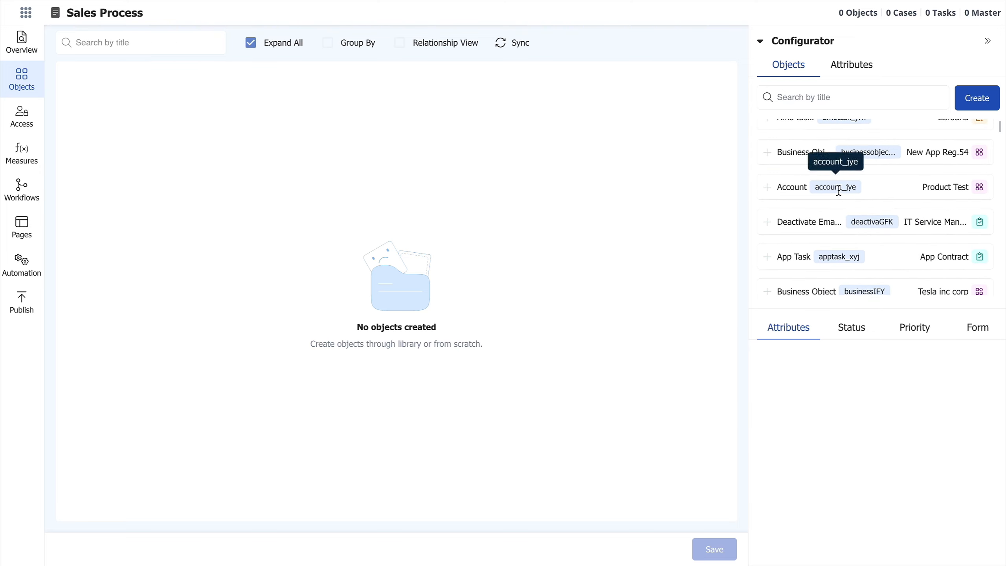
scroll(828, 228, down, 4)
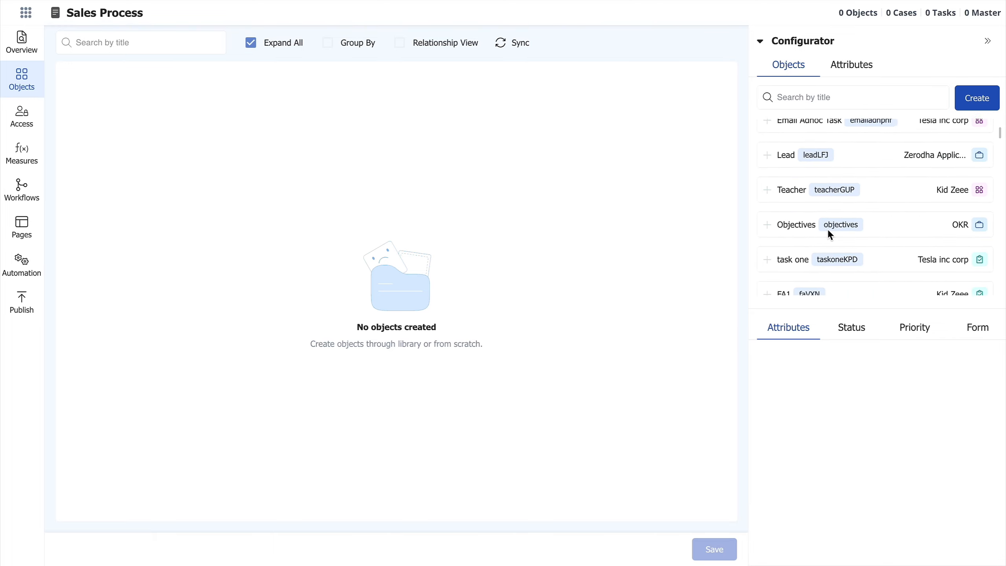
scroll(828, 229, up, 8)
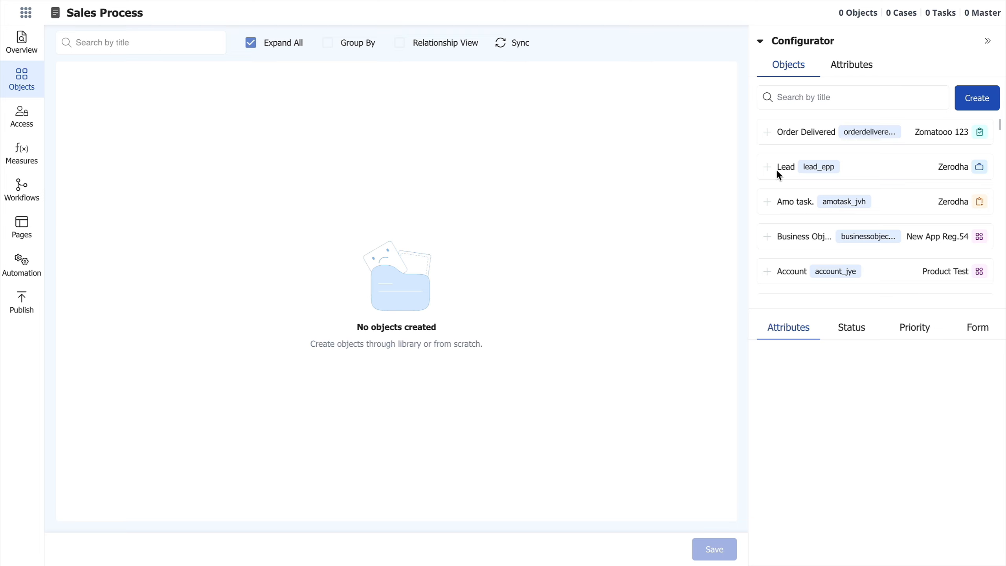
click(856, 59)
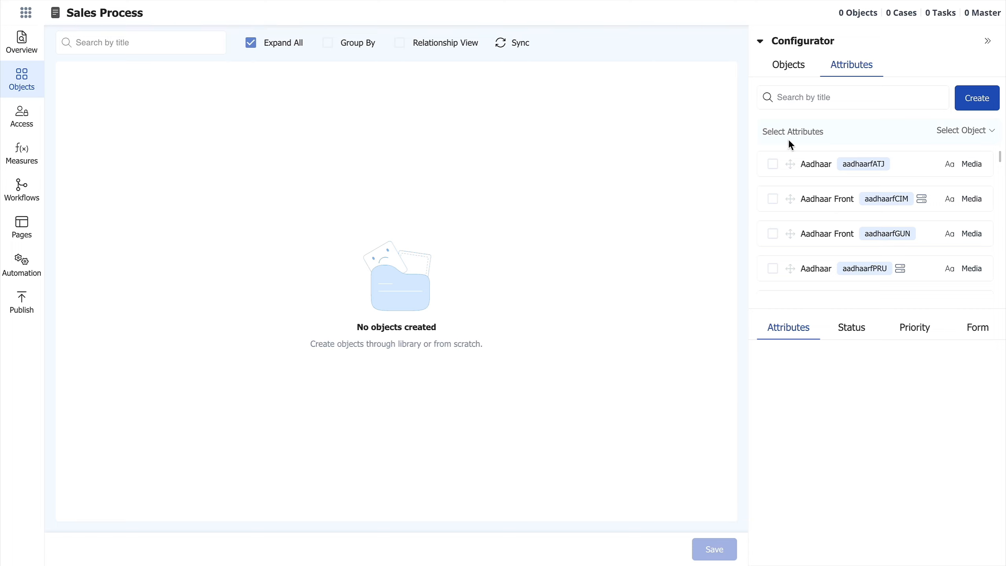
click(798, 66)
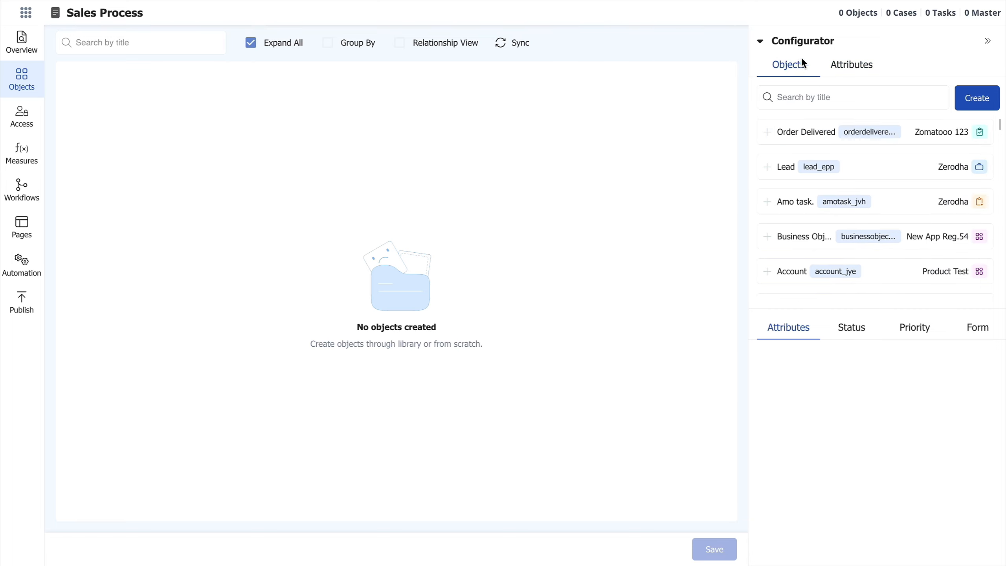
Open the object creation form and compare the Case and Task types, including Task without workflow interaction
click(974, 99)
click(981, 95)
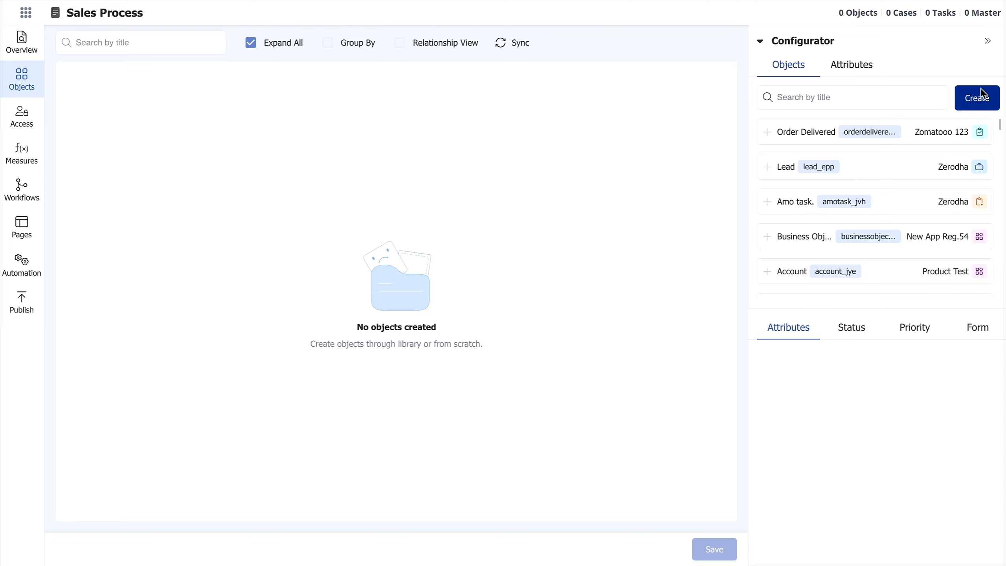
click(976, 110)
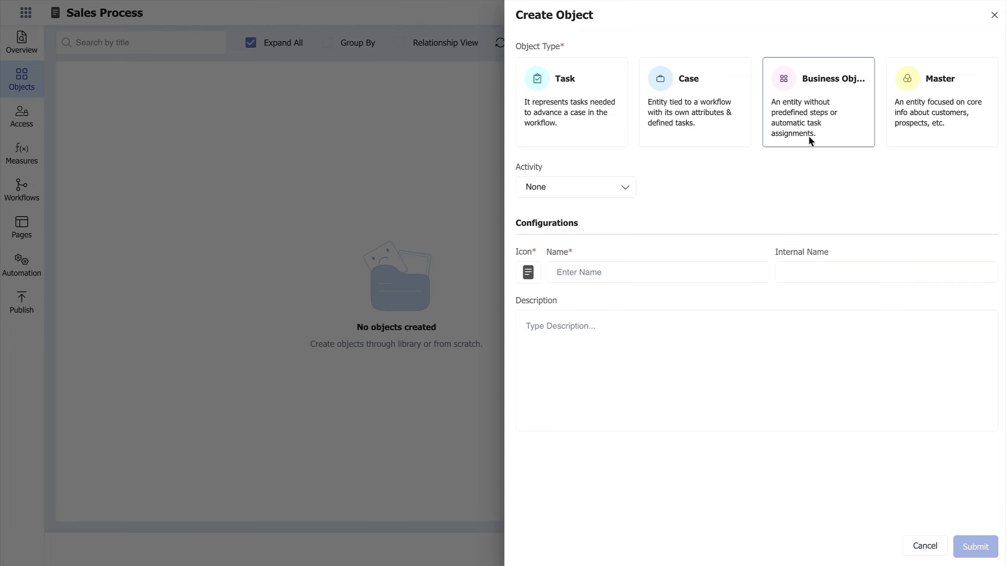
click(704, 127)
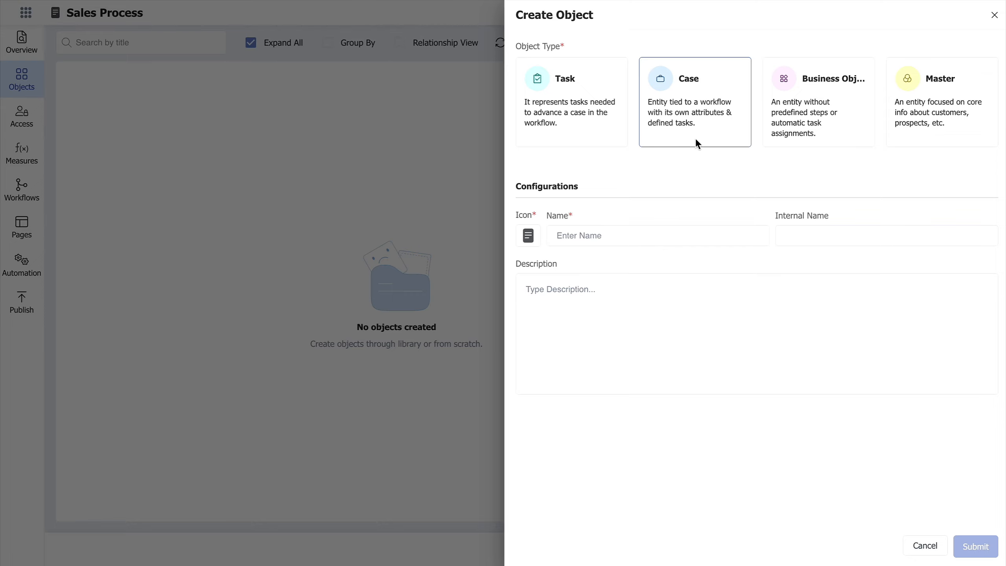
click(585, 140)
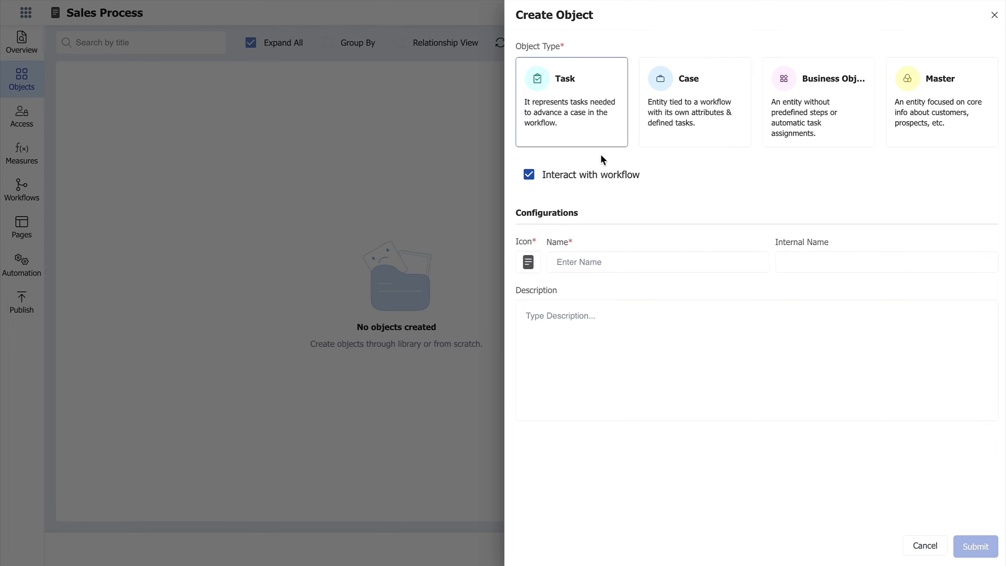
click(530, 174)
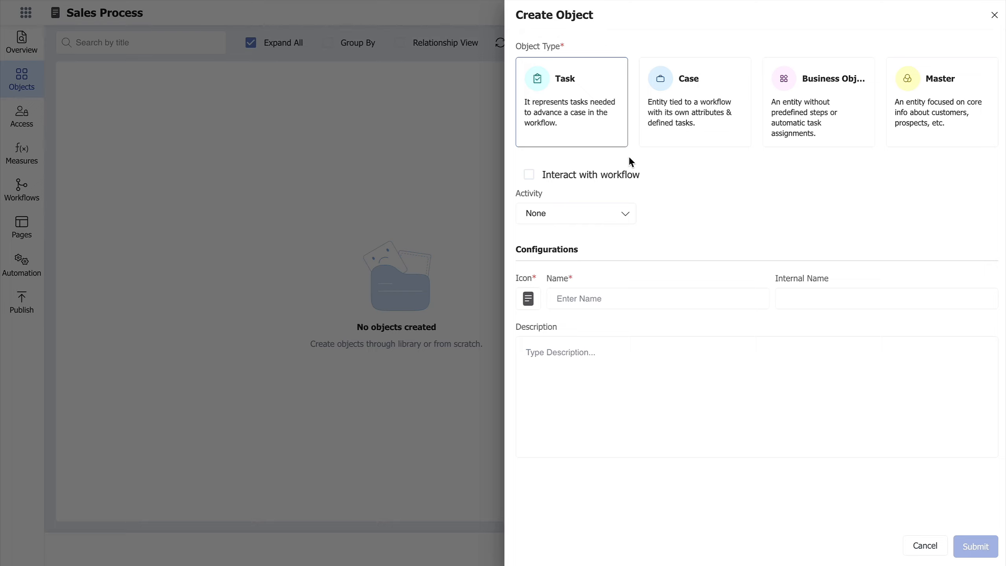
Create an object of type Business Object named Account, with no activity
click(827, 110)
click(607, 273)
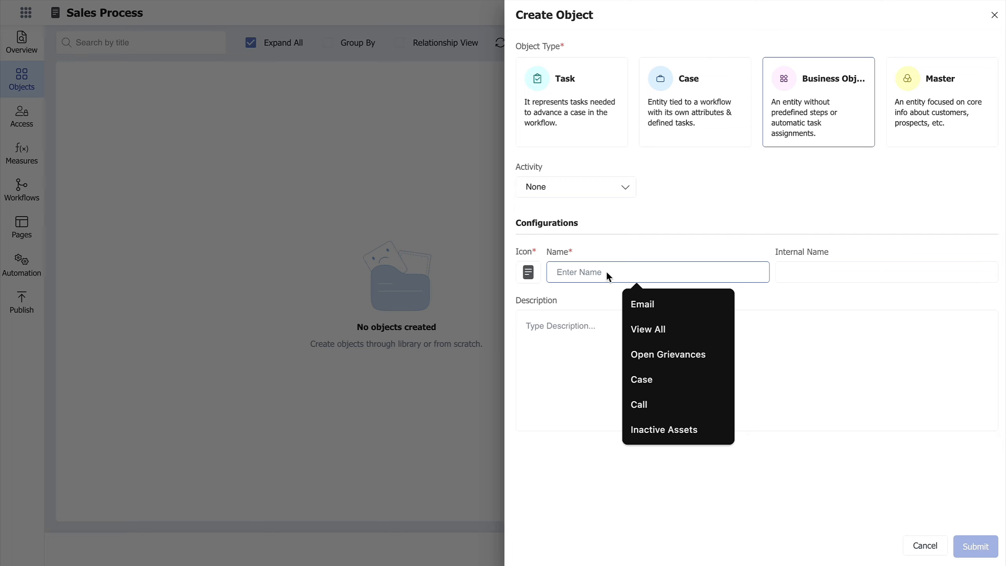
text(Account)
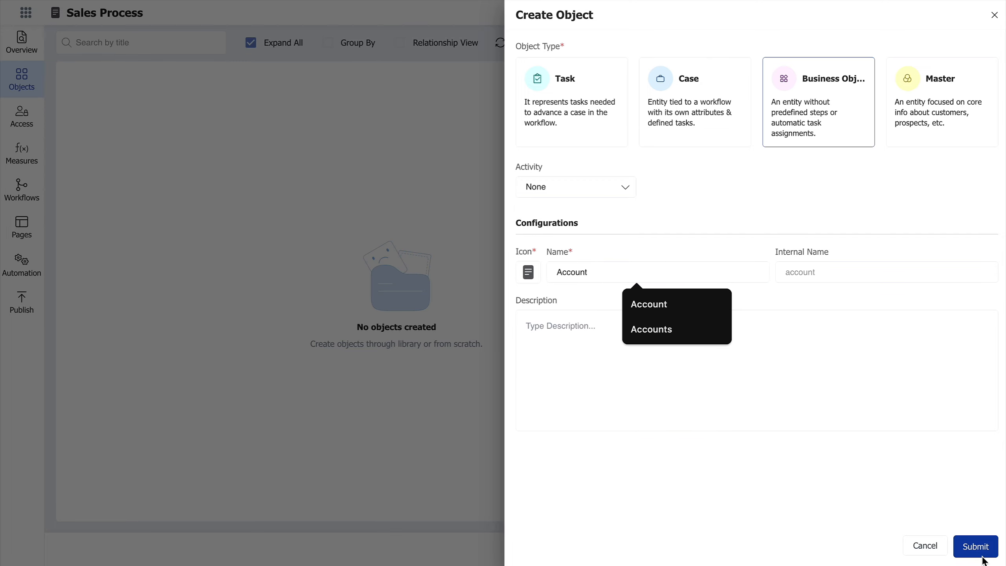
click(982, 555)
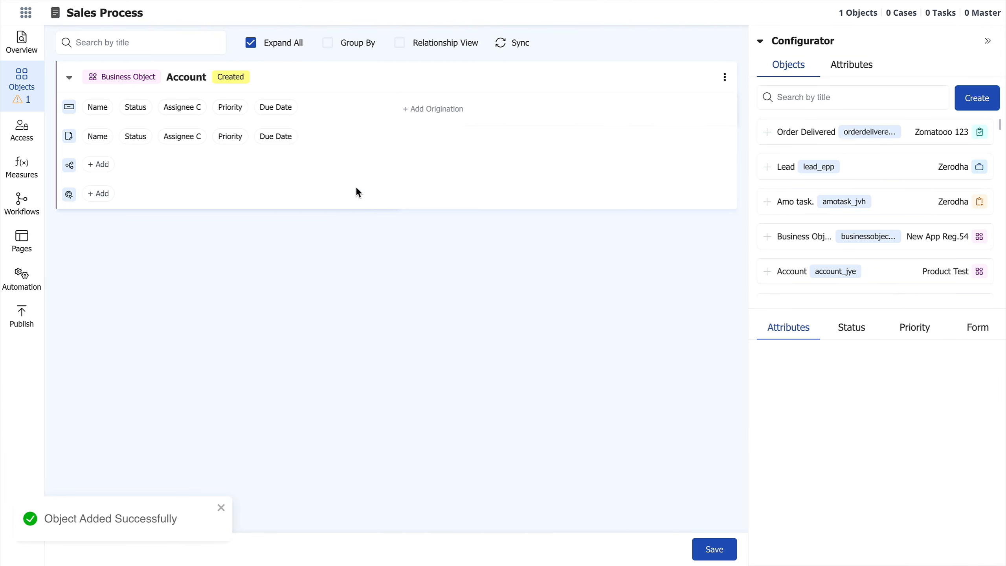
Select the Account object and examine the editing options of its Name attribute without changing them
click(297, 89)
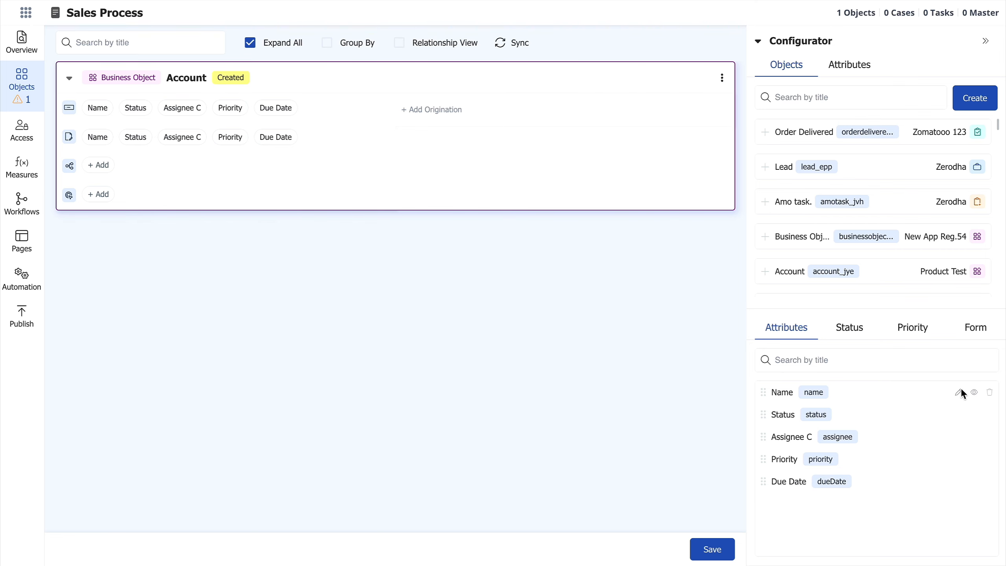
click(959, 391)
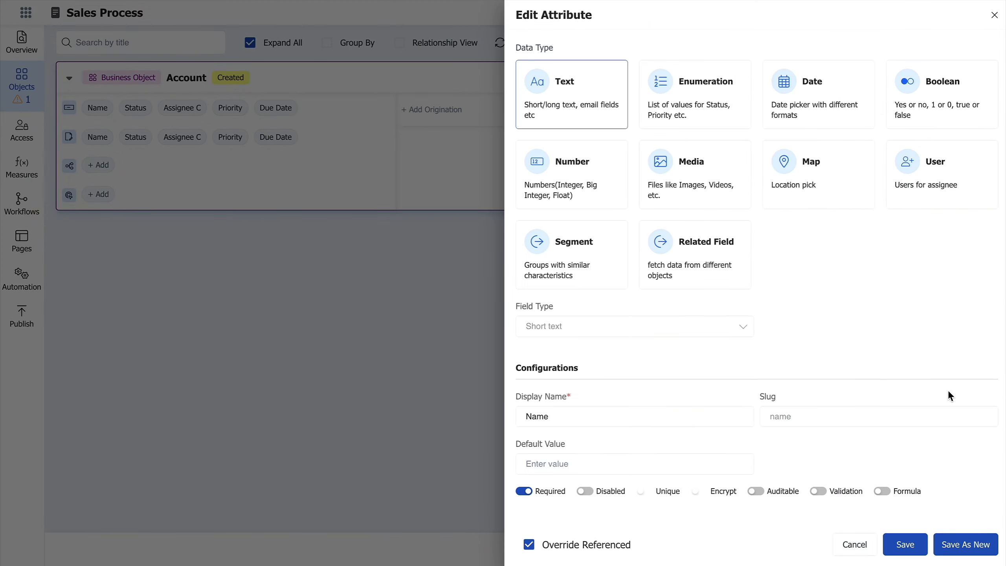
click(383, 362)
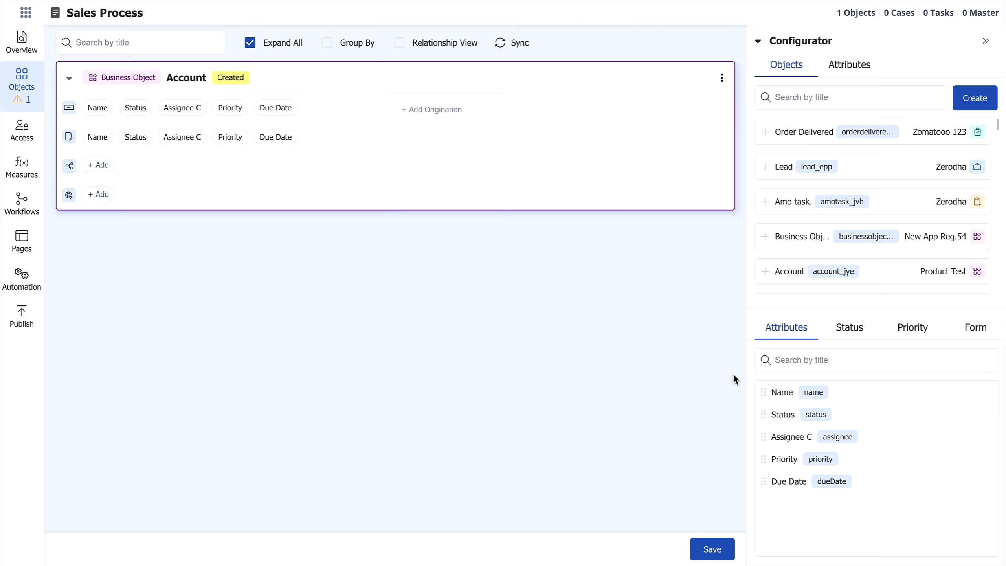
Review the Account object's statuses and inspect the color and Amo name choices for a new status without adding one
click(856, 329)
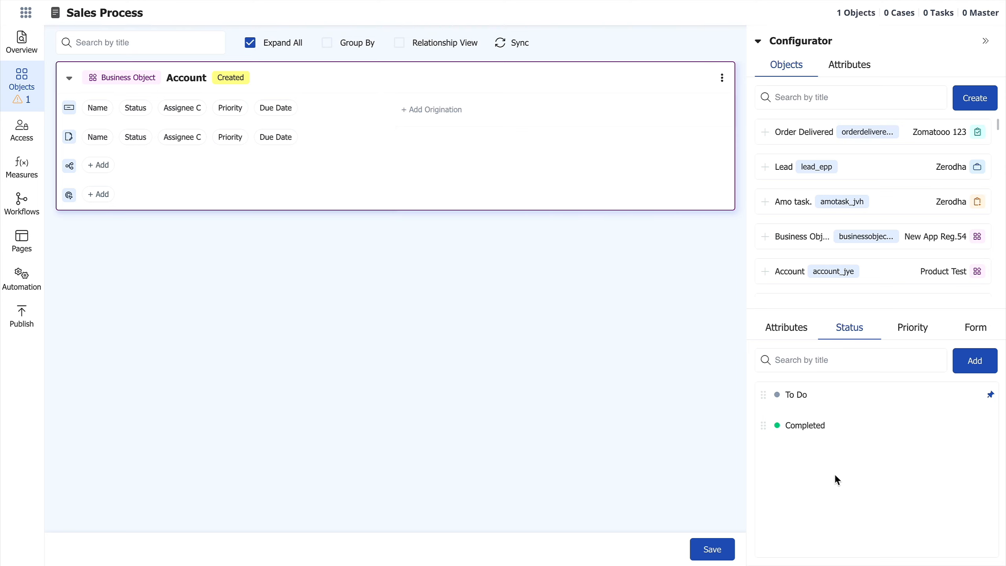
click(975, 360)
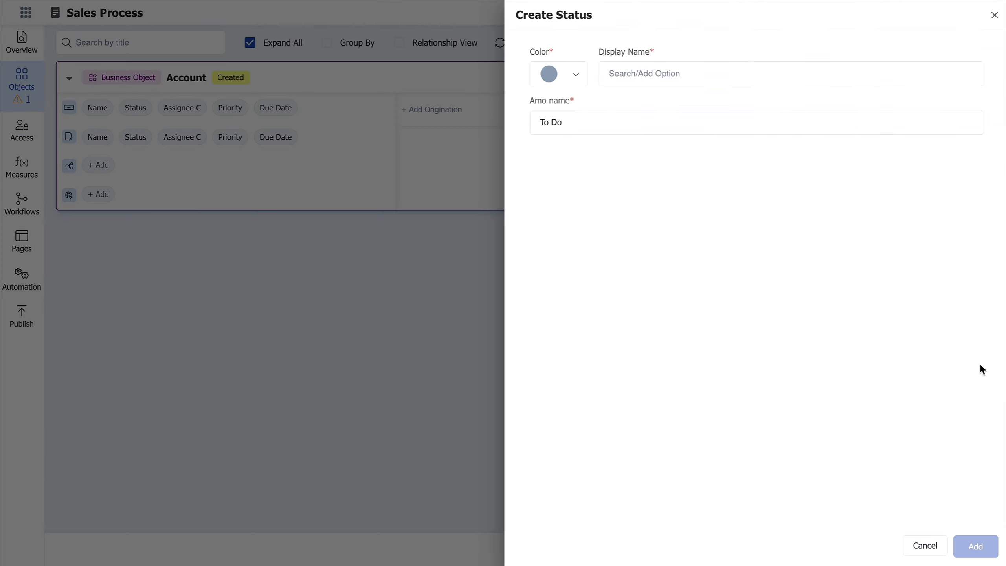
click(690, 82)
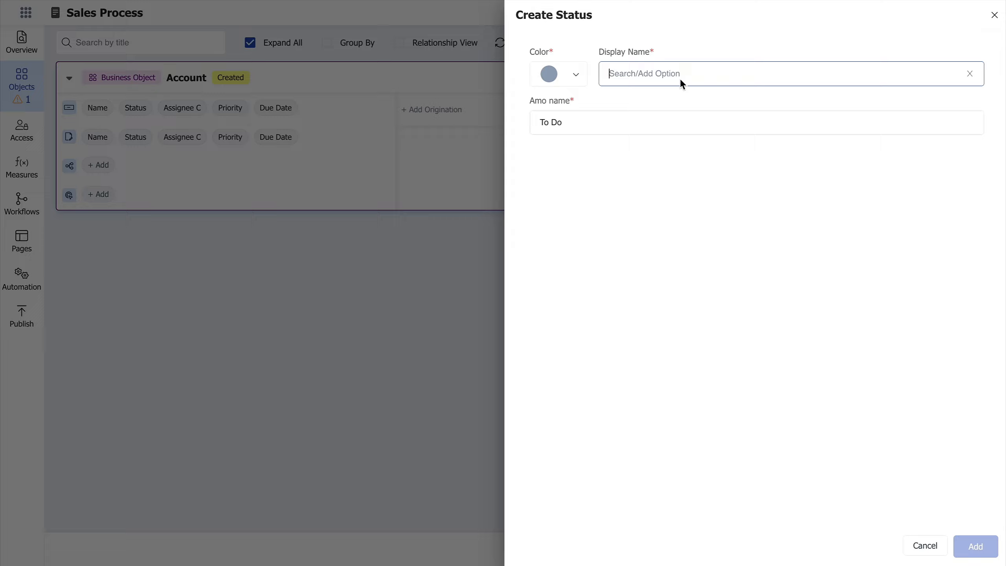
click(554, 78)
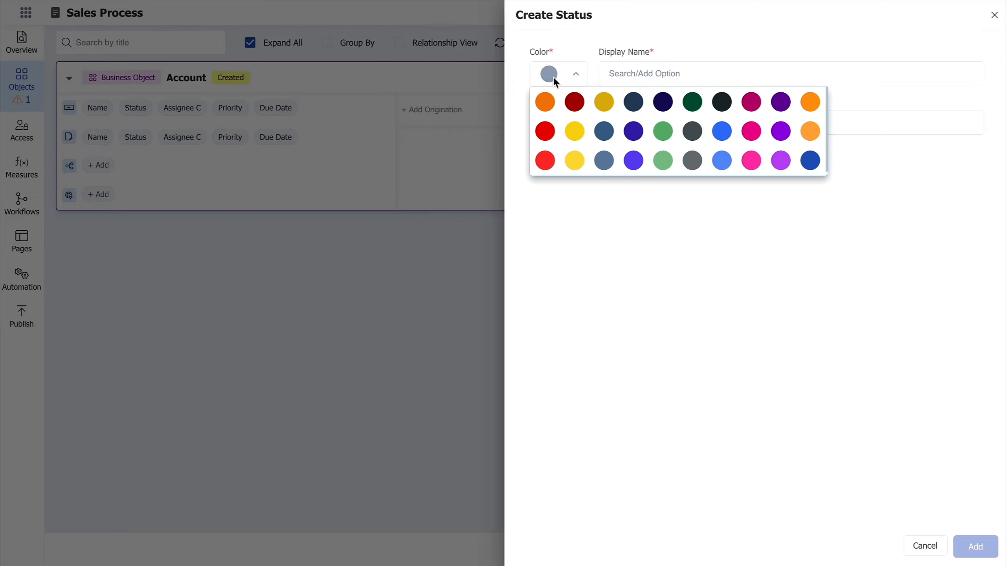
click(554, 79)
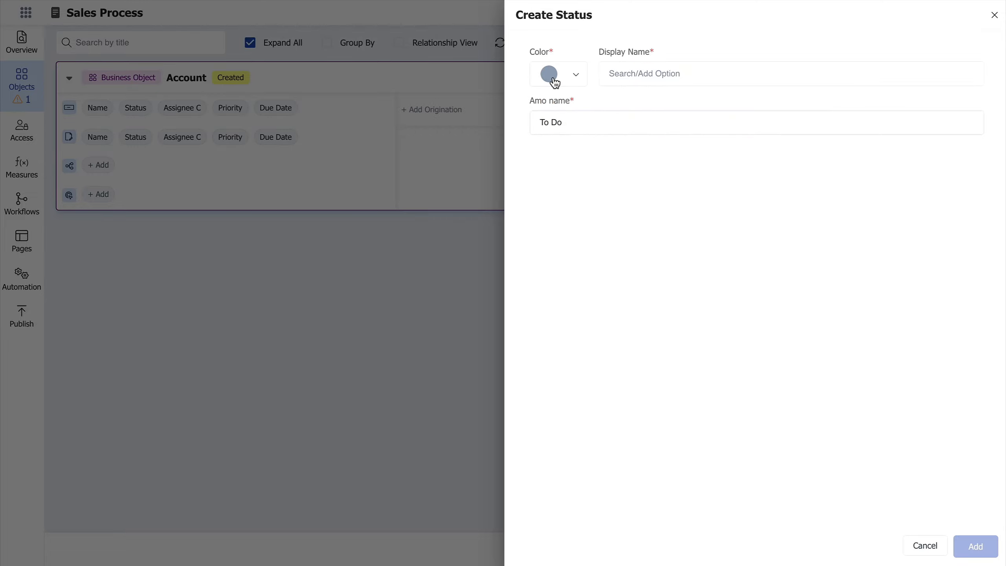
click(594, 122)
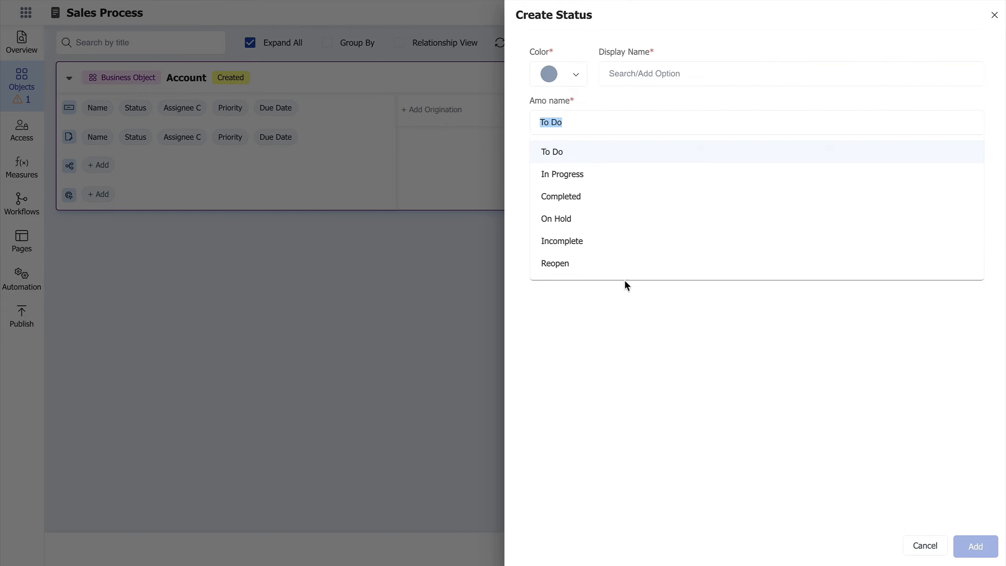
click(474, 219)
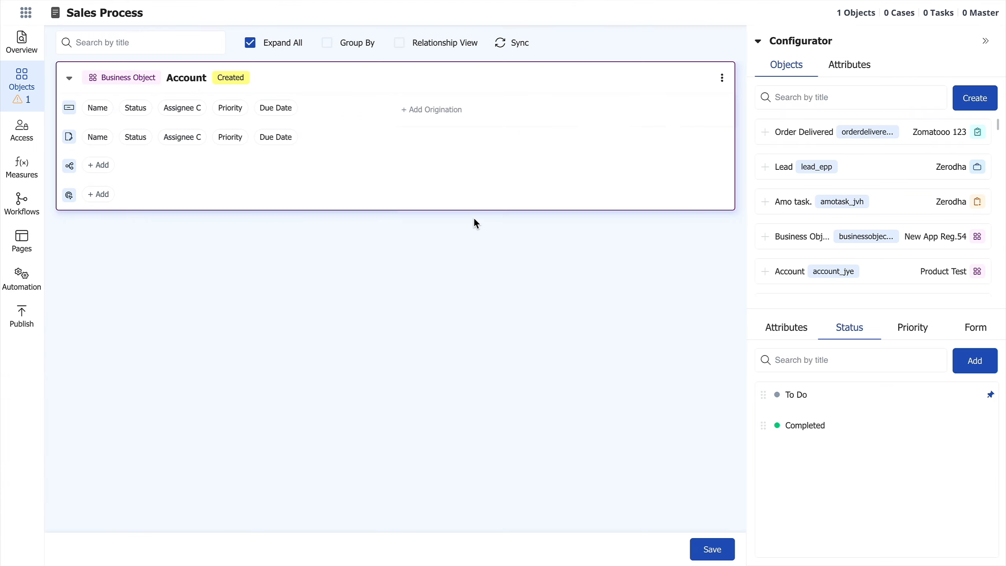
Review the Account object's priorities and form fields, then return to its attribute list
click(918, 326)
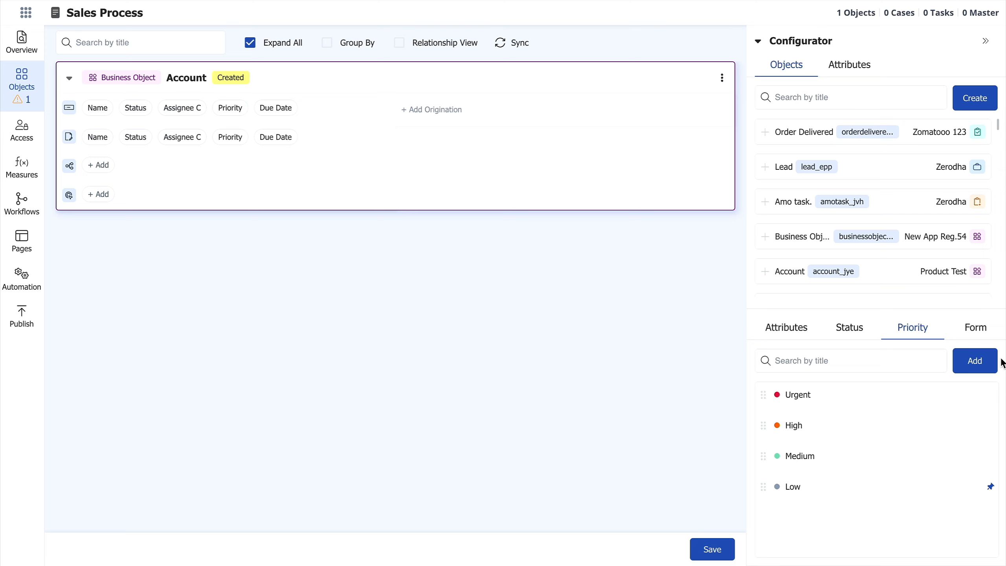
click(988, 330)
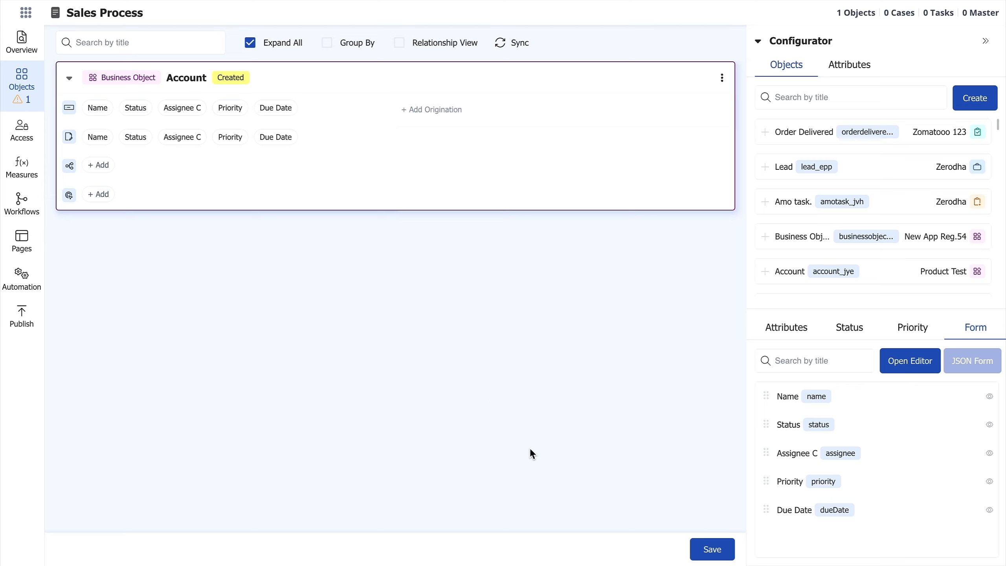
click(777, 329)
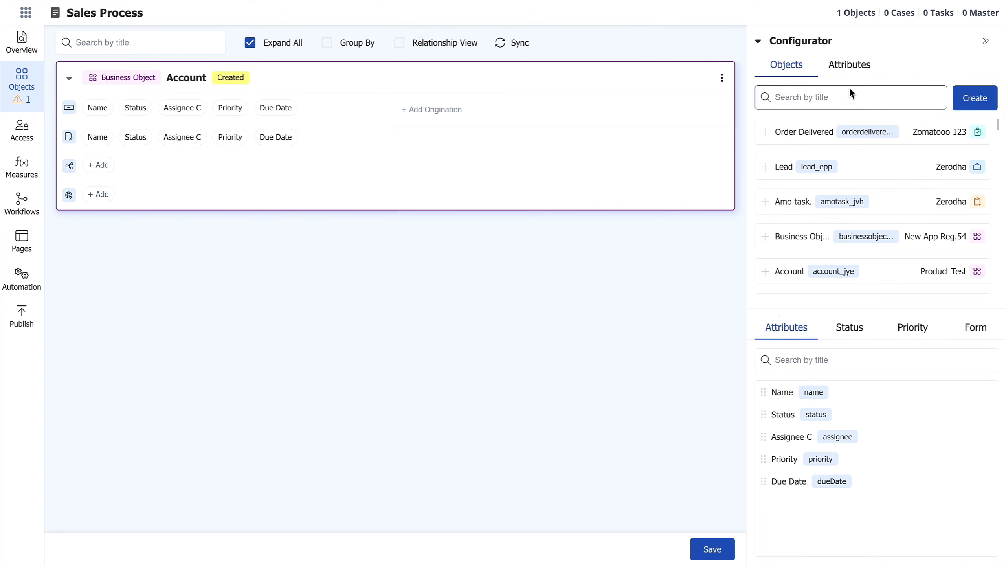
Browse the attribute library and start a new Text attribute with field type Short text and display name Account Name
click(862, 63)
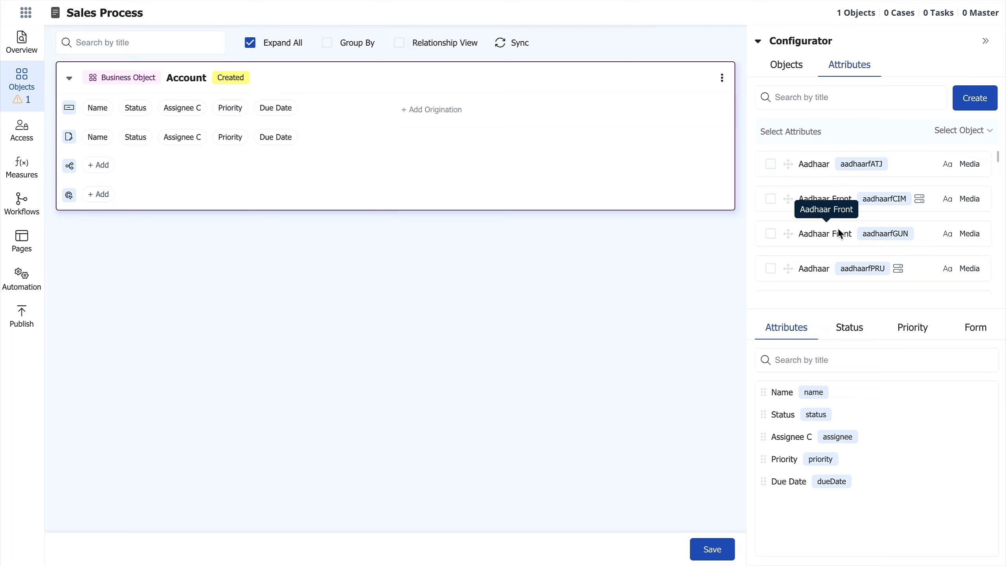
scroll(838, 227, down, 10)
scroll(838, 228, down, 3)
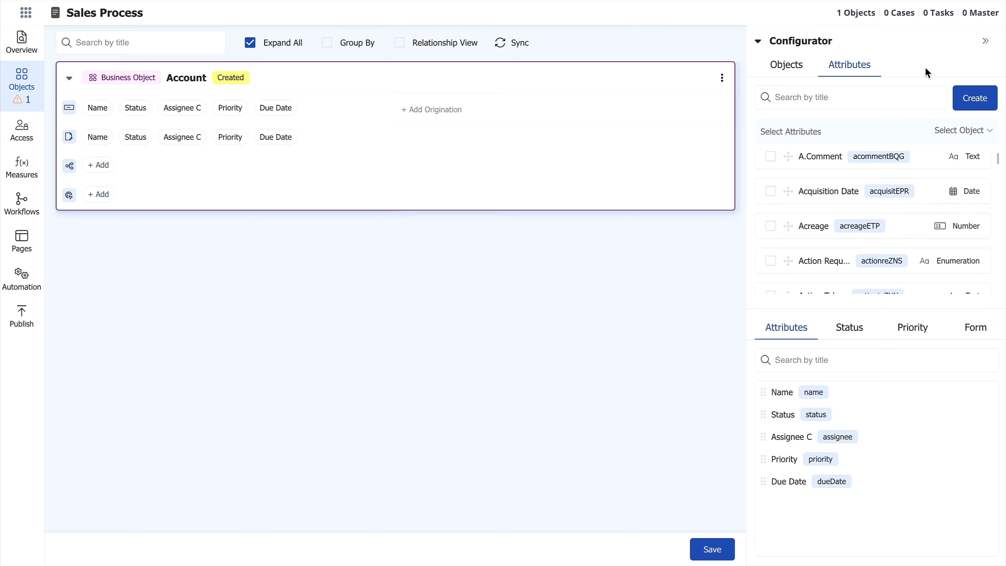
click(980, 103)
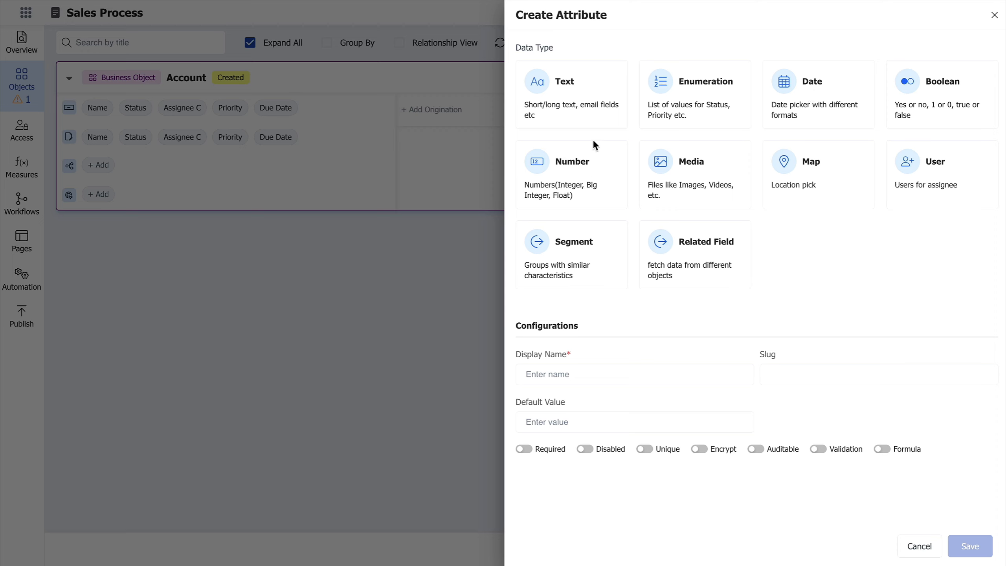
click(587, 101)
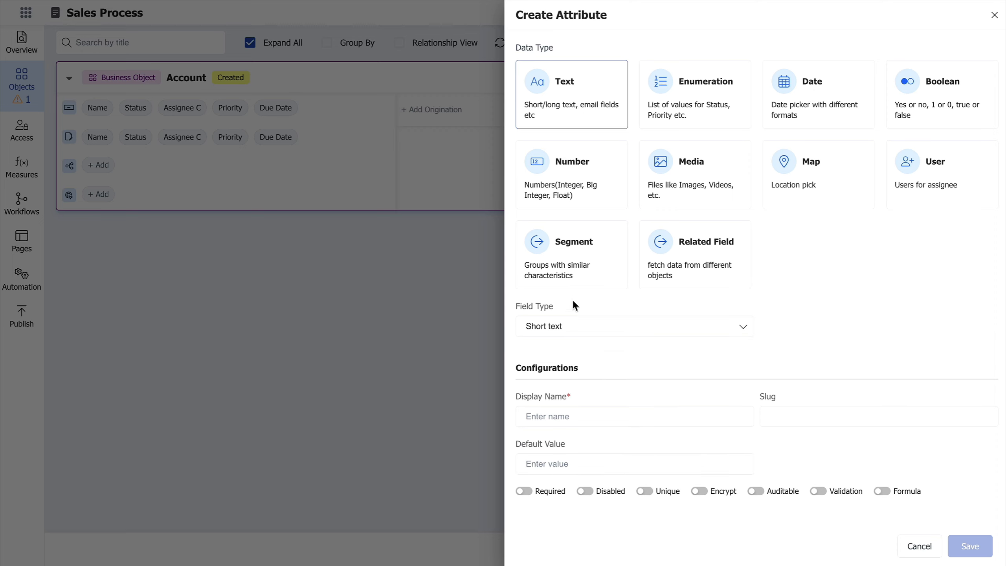
click(572, 331)
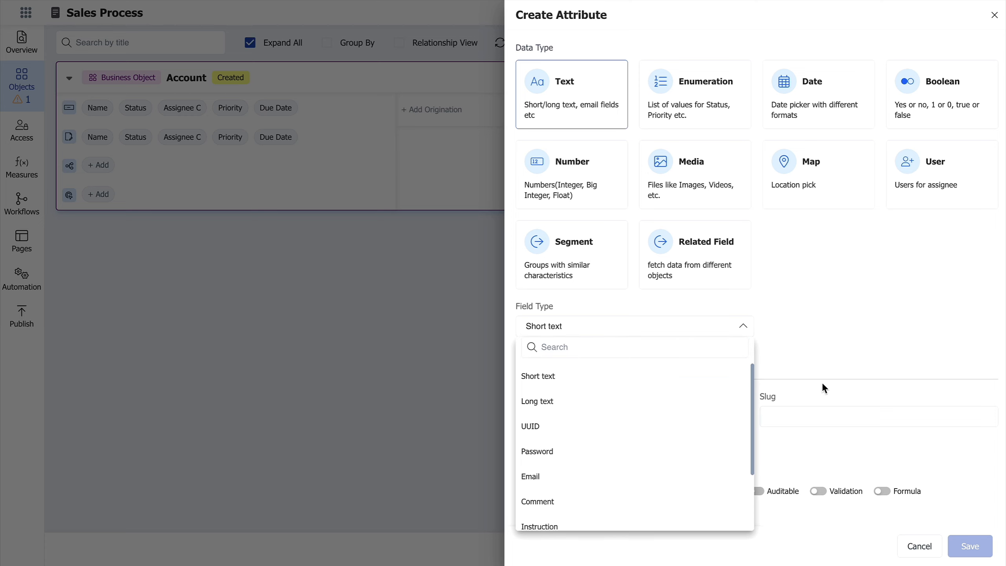
click(831, 341)
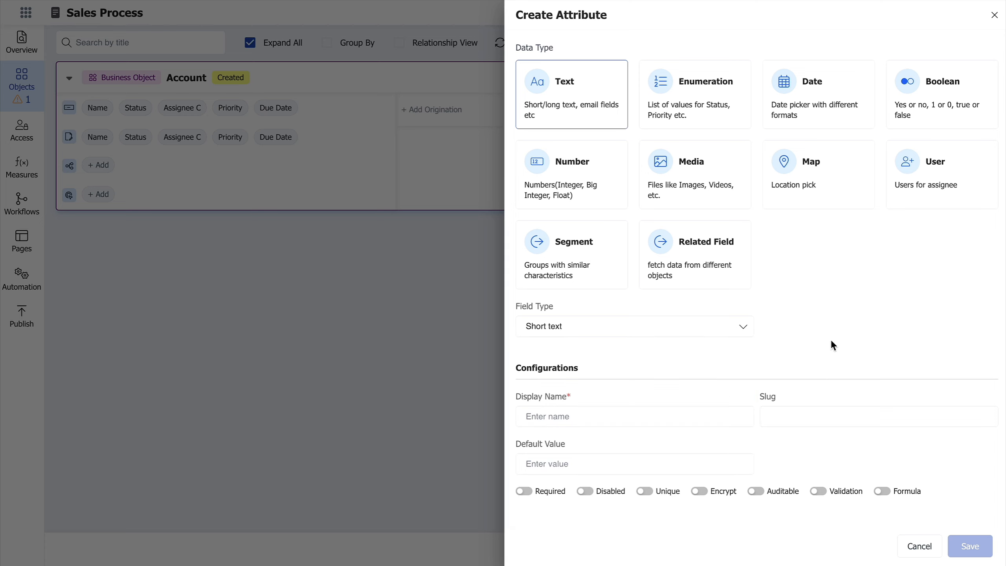
click(618, 414)
text(Account Name)
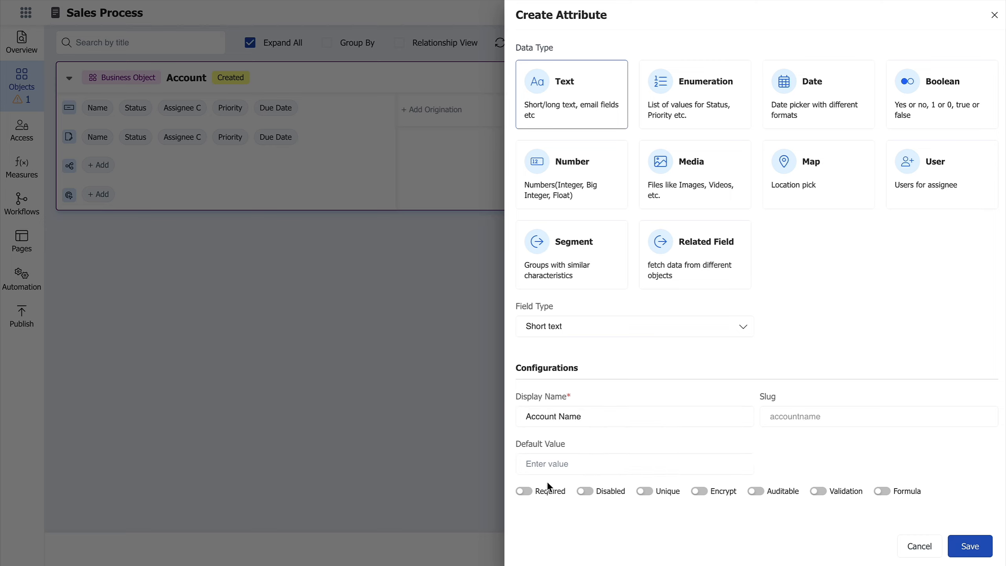
Try the Required and Disabled options on the new Account Name attribute, leaving both switched off
click(567, 422)
click(532, 502)
click(530, 492)
click(531, 492)
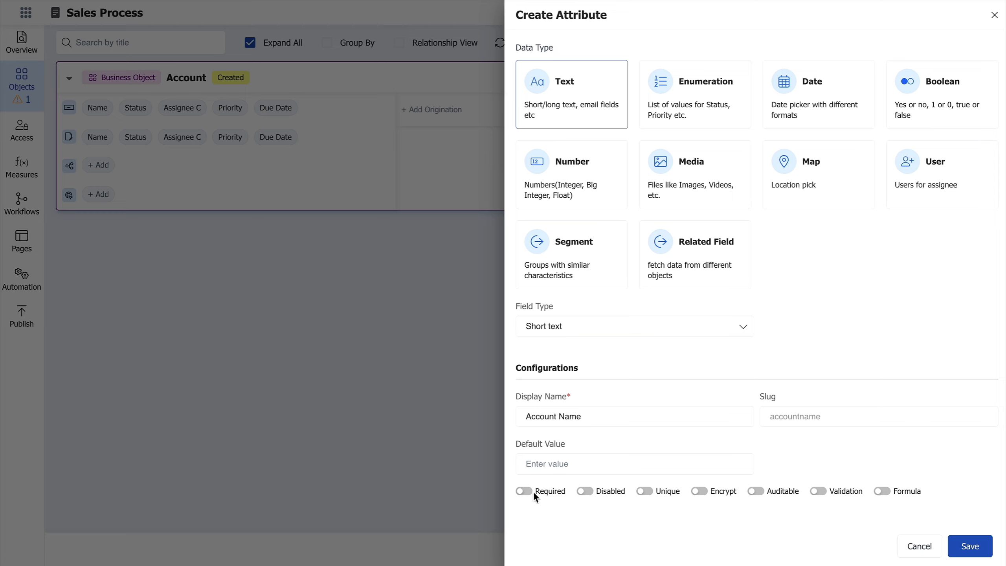
click(584, 492)
click(599, 492)
click(599, 419)
Try validation on the Account Name attribute with the Alphabets suggestion and switch validation off again
click(817, 491)
scroll(836, 457, down, 3)
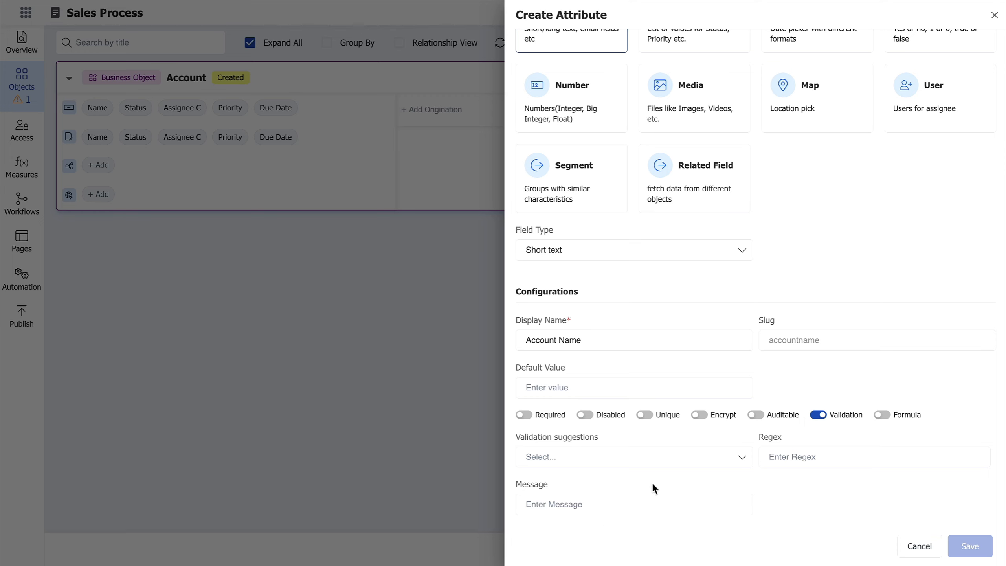
click(605, 459)
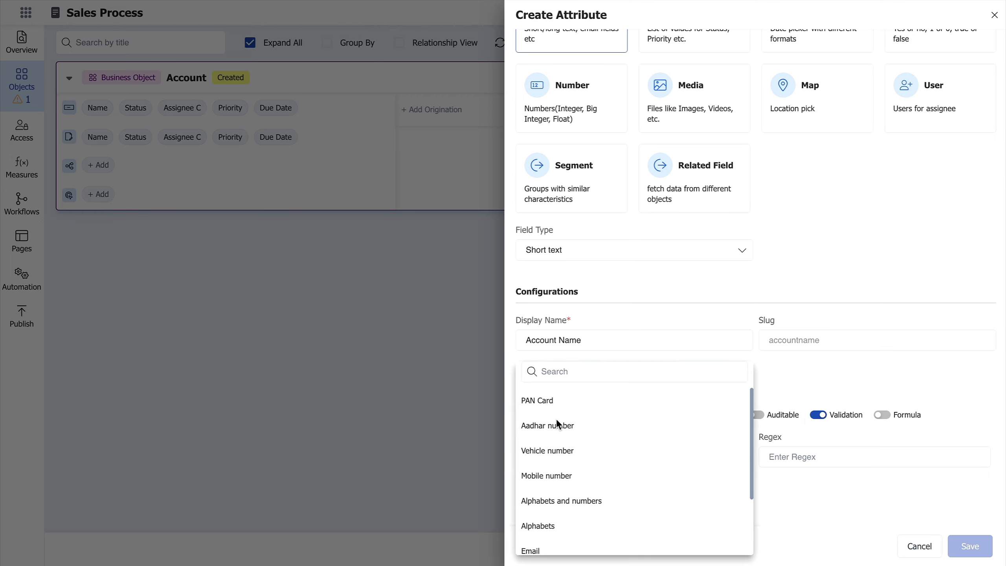
scroll(554, 469, down, 1)
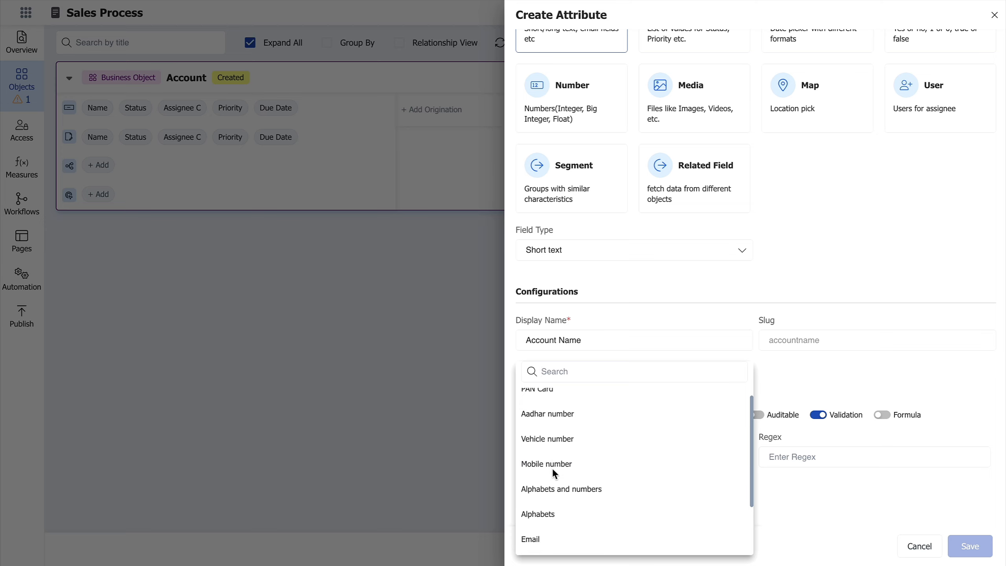
click(551, 513)
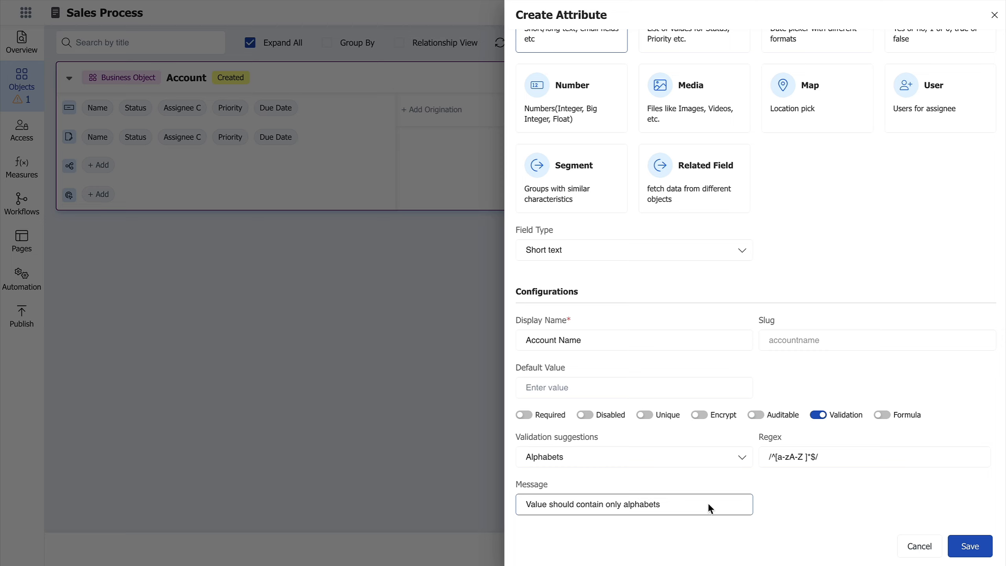
click(659, 505)
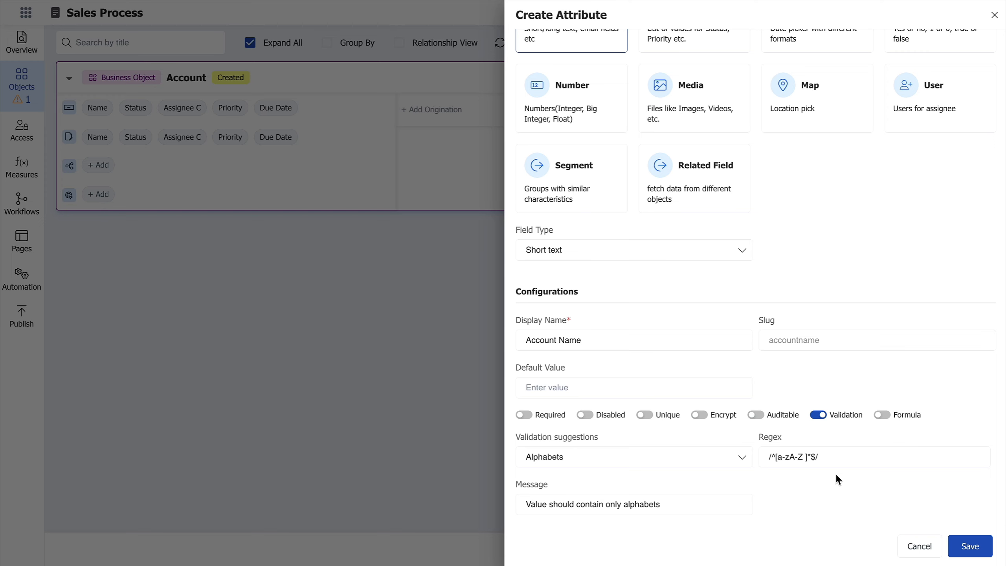
click(819, 414)
Enable the Formula option for the new attribute and enter Concatenate("AM",Autoincrement(4))
click(881, 491)
scroll(867, 452, down, 5)
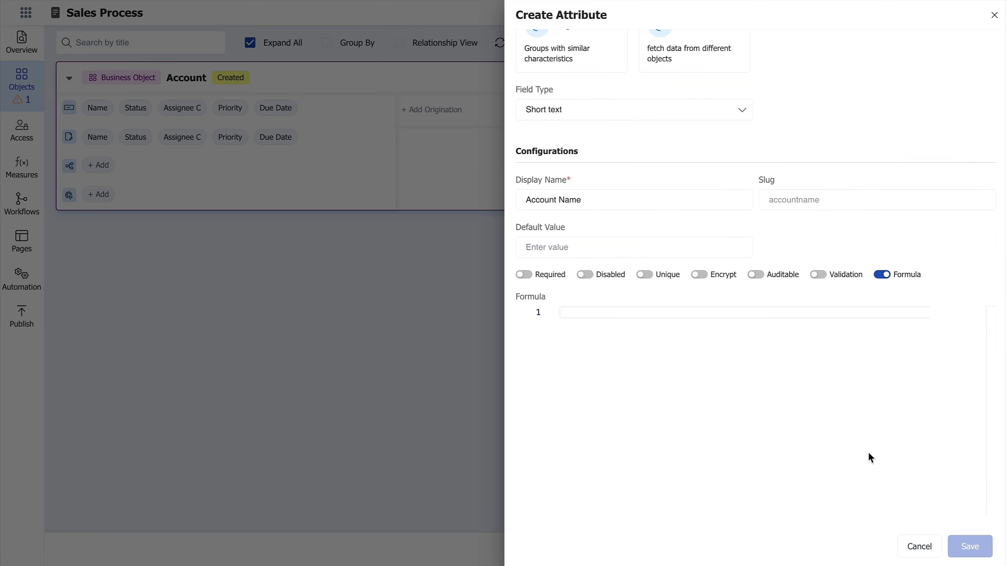
click(639, 313)
text(concaten)
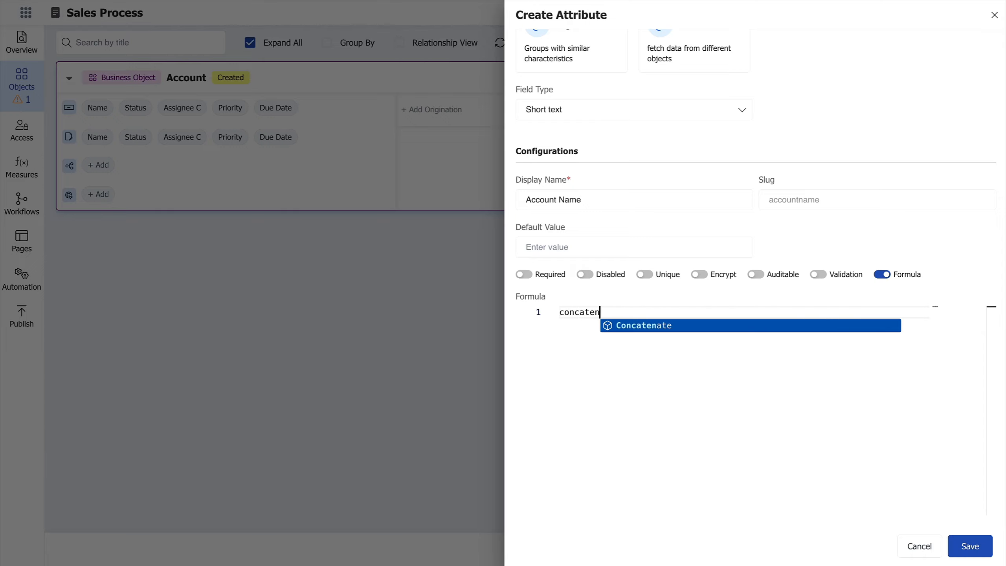
key(Return)
text("AM)
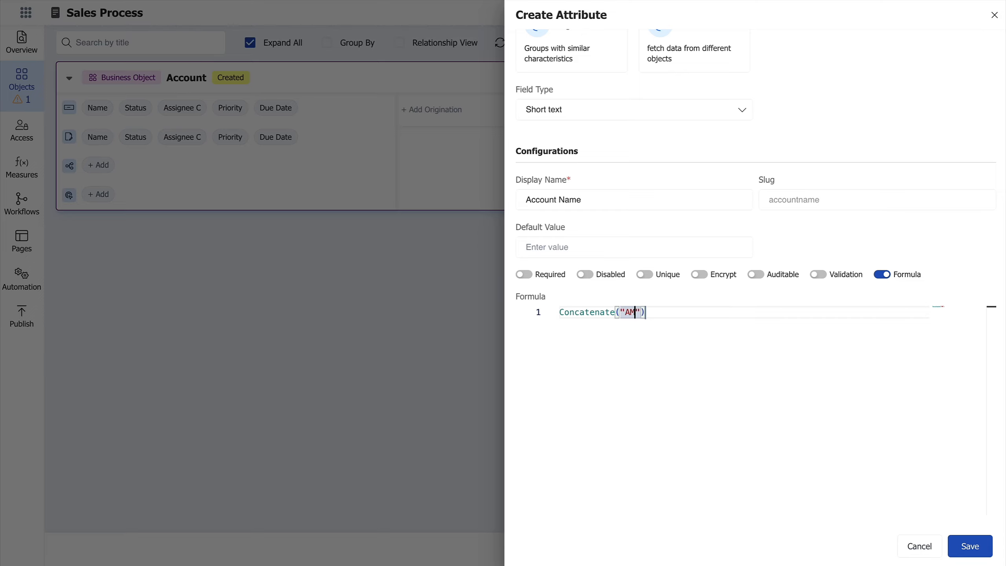
text(",auto)
key(Return)
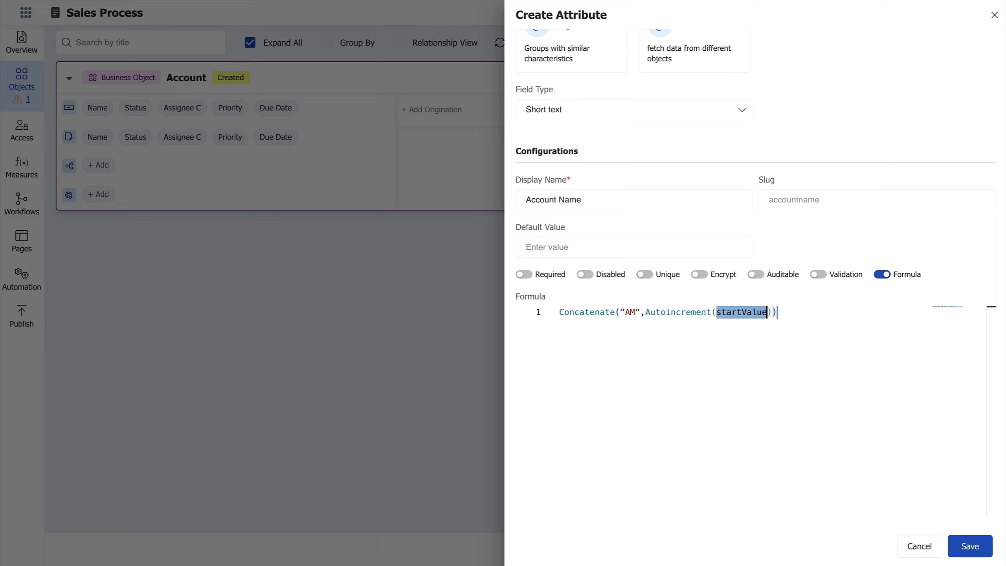
text(4)
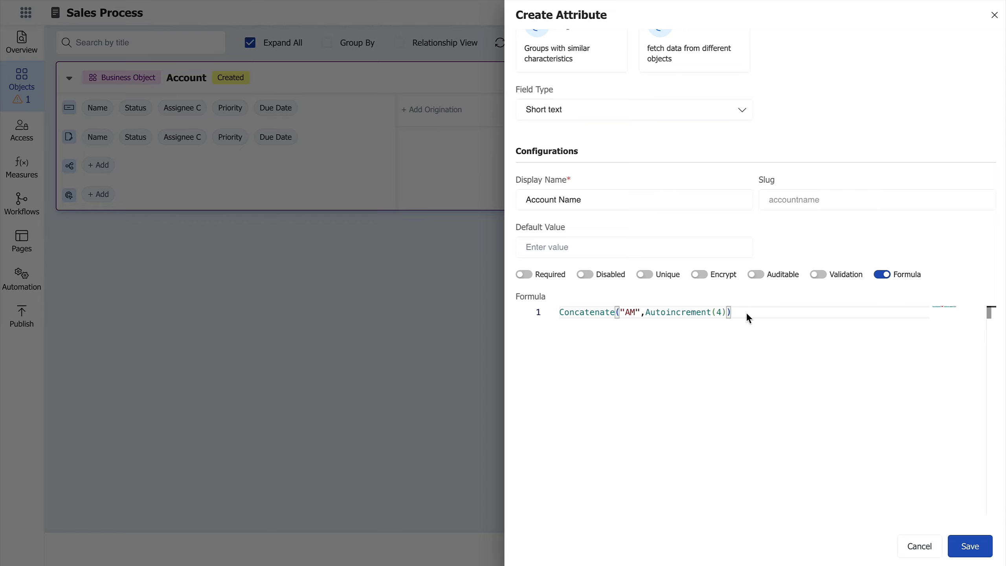
Replace the formula with Calculation(expression) and switch the Formula option off again
key(BackSpace)
key(BackSpace)
key(BackSpace)
key(BackSpace)
key(BackSpace)
key(BackSpace)
key(BackSpace)
key(BackSpace)
key(BackSpace)
key(BackSpace)
key(BackSpace)
key(BackSpace)
key(BackSpace)
key(BackSpace)
key(BackSpace)
key(BackSpace)
key(BackSpace)
key(BackSpace)
key(BackSpace)
key(BackSpace)
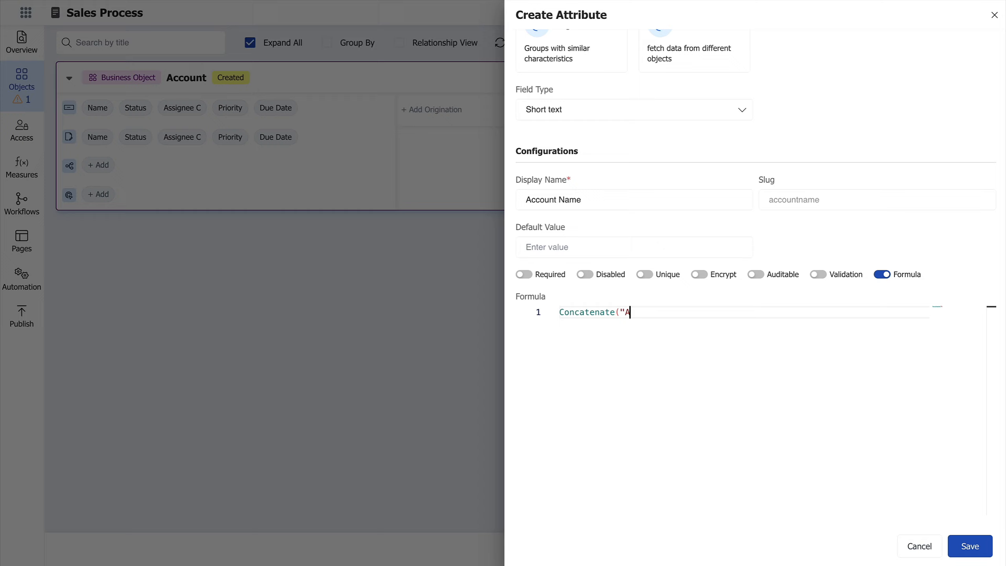
key(BackSpace)
key(BackSpace)
key(BackSpace)
key(BackSpace)
key(BackSpace)
key(BackSpace)
key(BackSpace)
key(BackSpace)
key(BackSpace)
key(BackSpace)
key(BackSpace)
key(BackSpace)
key(BackSpace)
text(al)
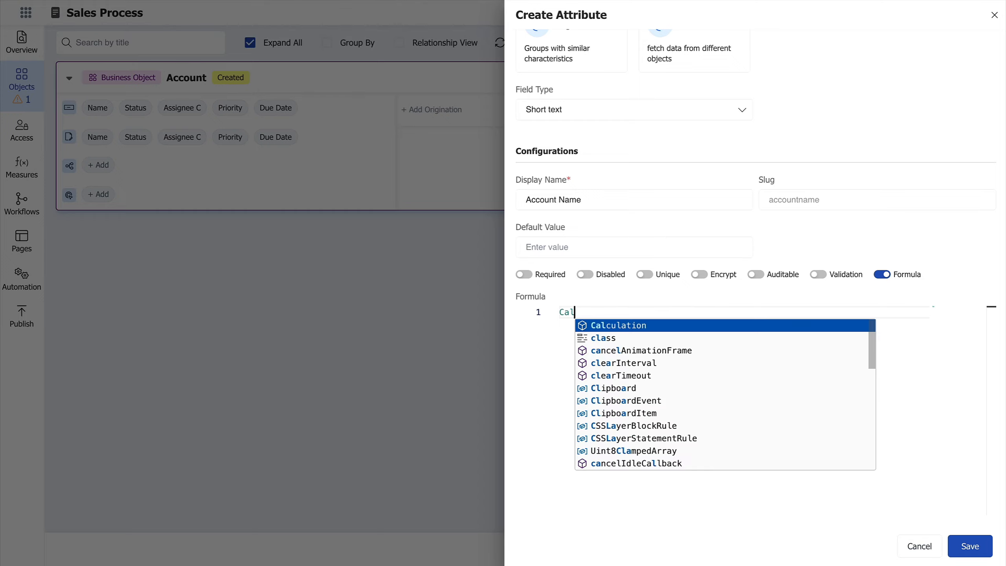
text(culation(expression)
key(Return)
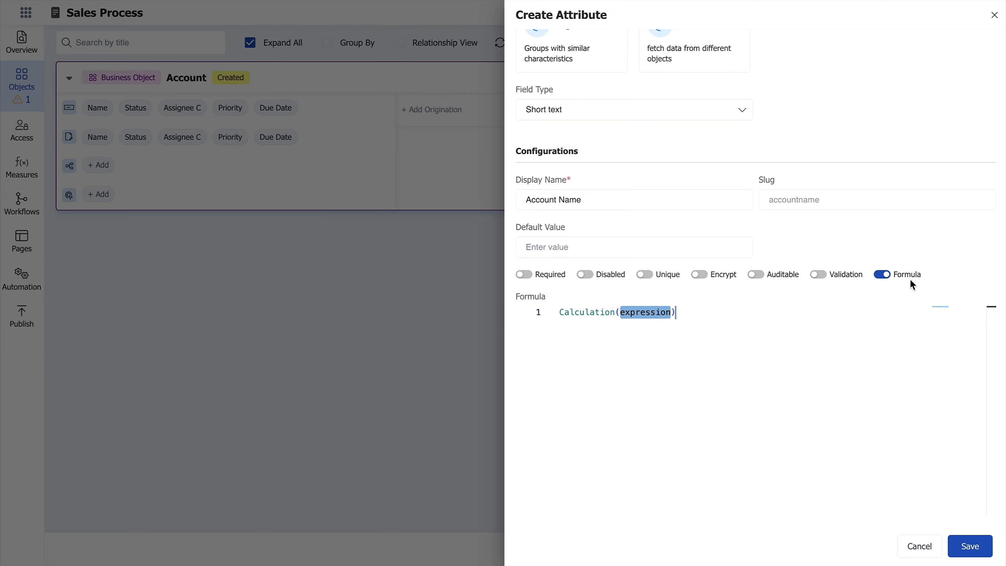
scroll(907, 285, up, 2)
click(886, 341)
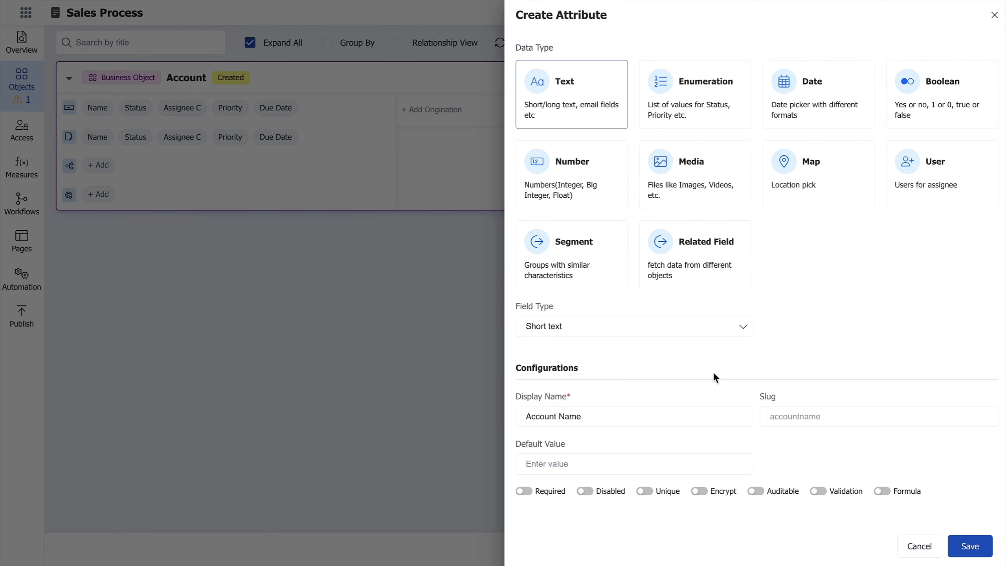
Save the Account Name attribute and add it to the Account object's attributes
click(983, 543)
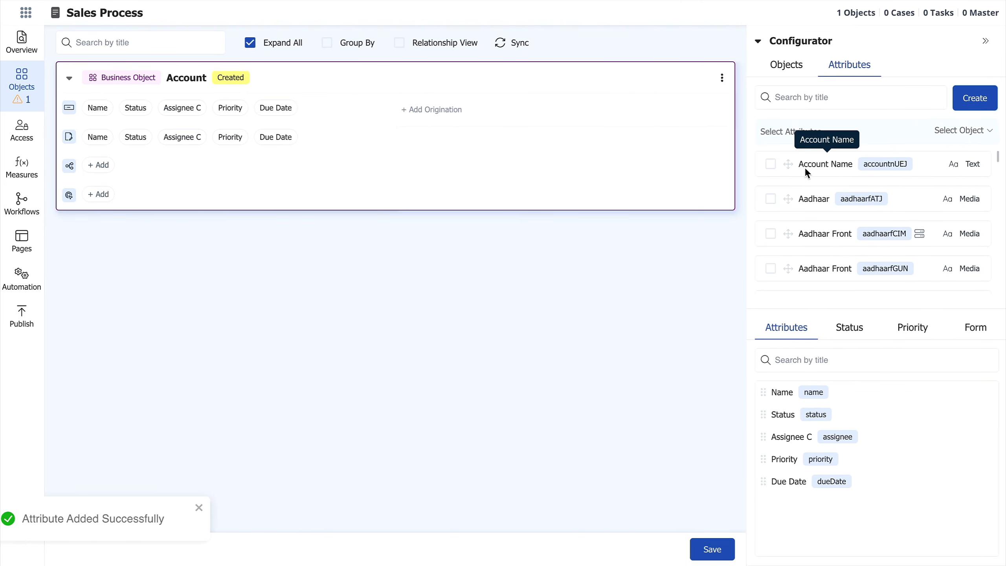
drag(789, 163, 337, 115)
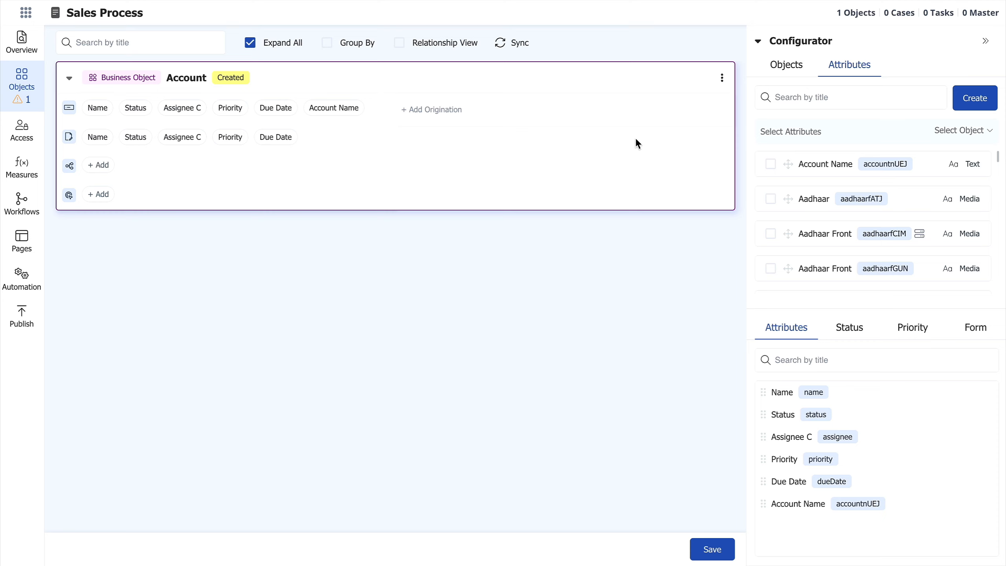
Try adding the Account Name and Aadhaar attributes to the Account object in bulk, cancel it and clear the selection
click(770, 163)
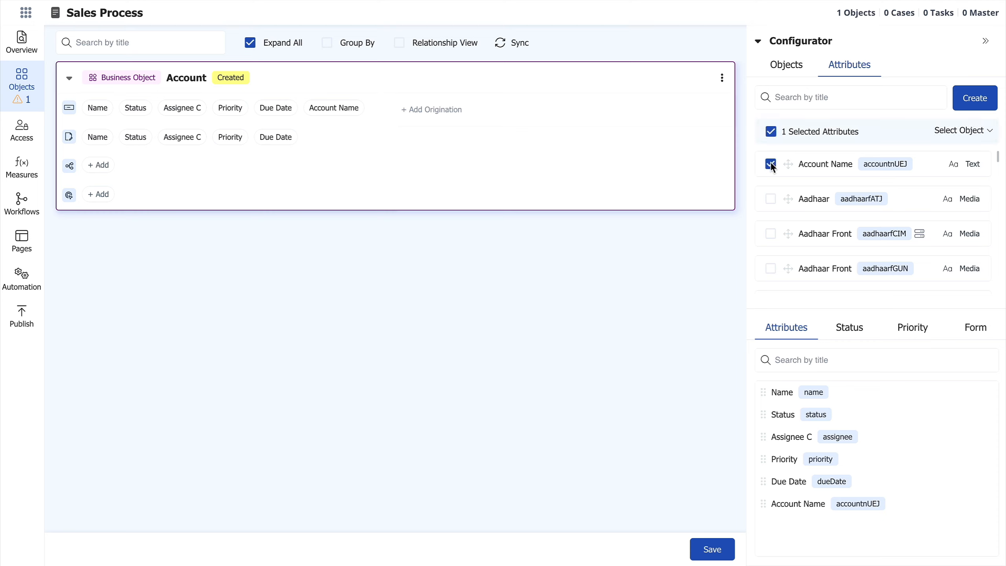
click(771, 198)
click(975, 132)
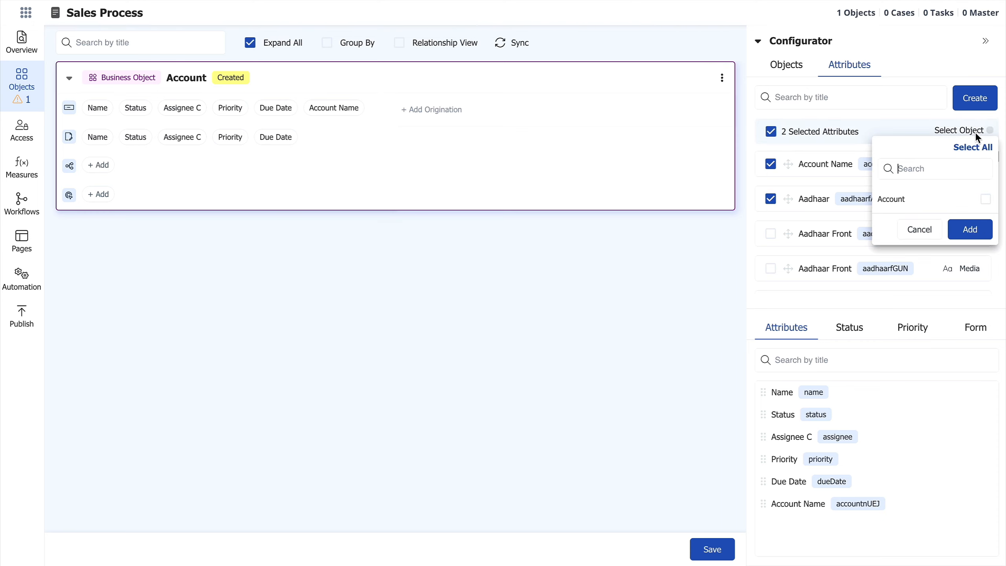
click(944, 200)
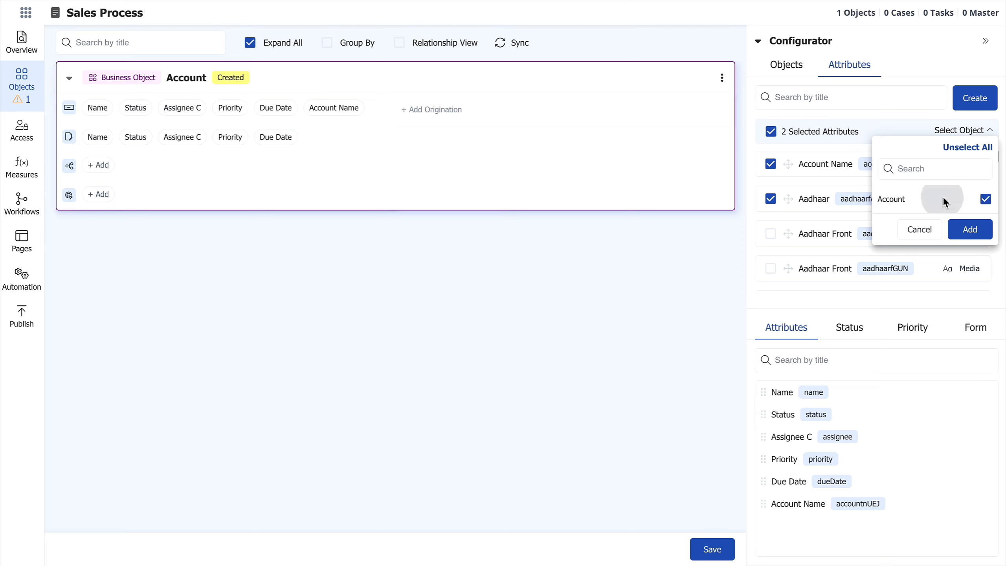
click(926, 236)
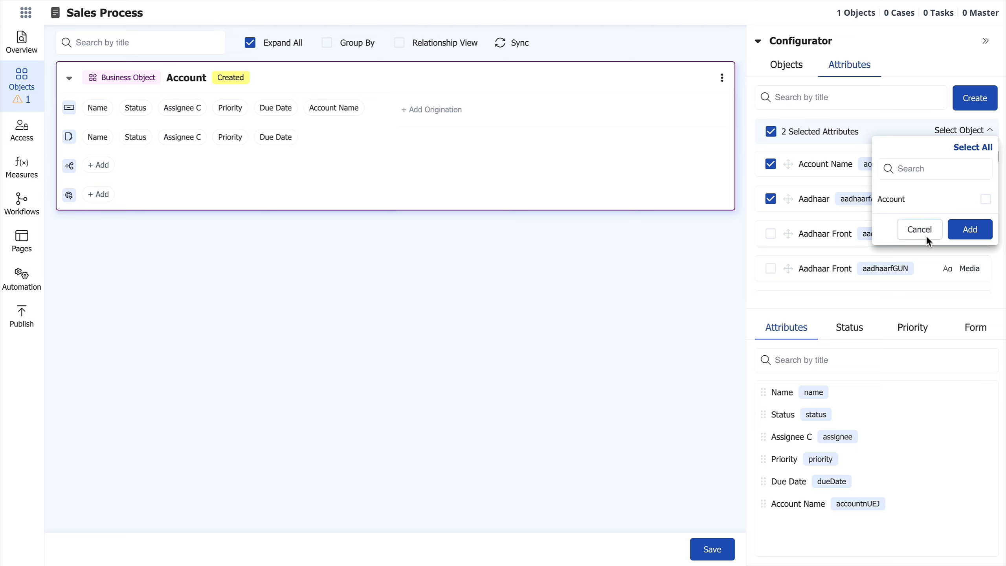
click(896, 81)
click(771, 131)
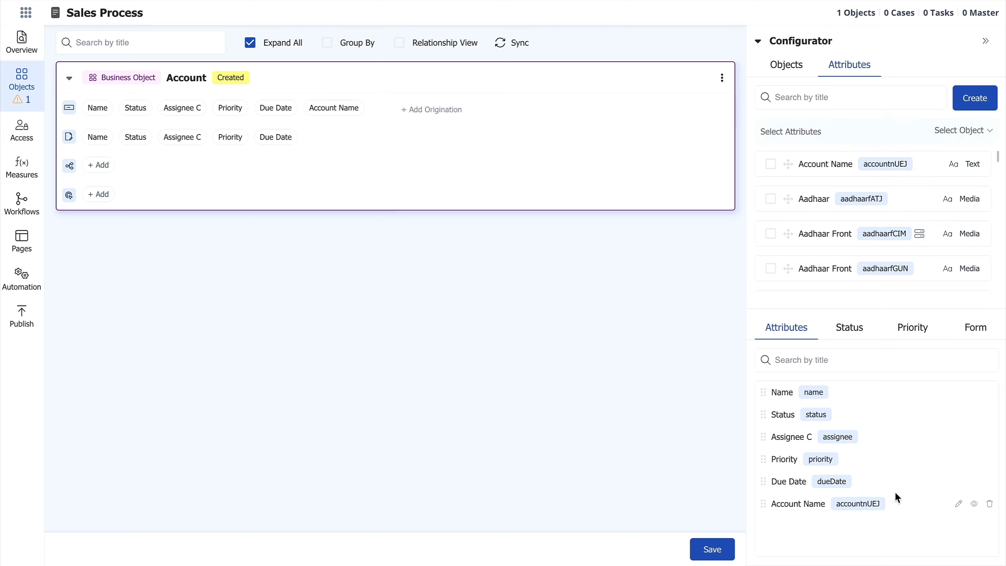
Make the Account object's Account Name attribute required and save the change
click(958, 504)
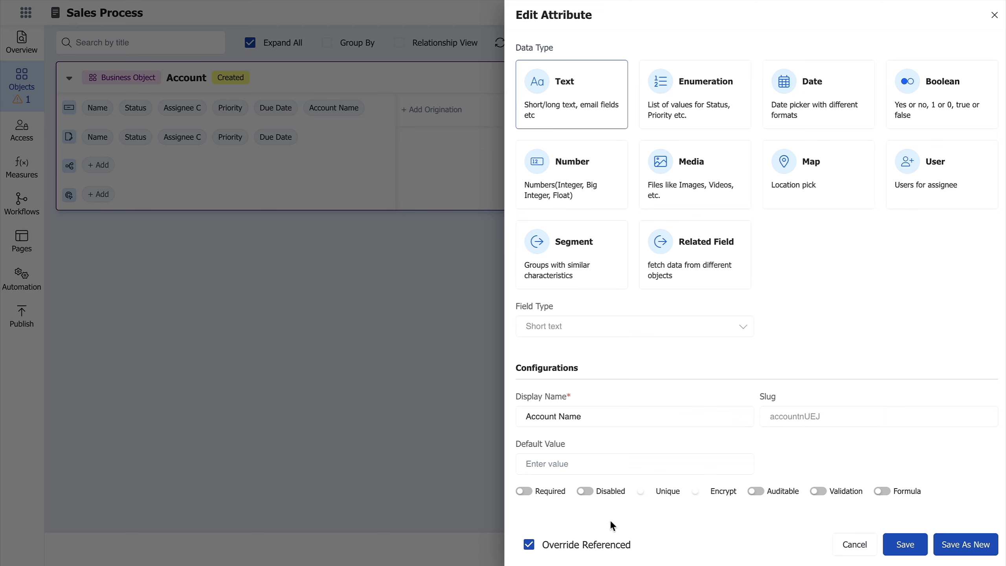
click(426, 332)
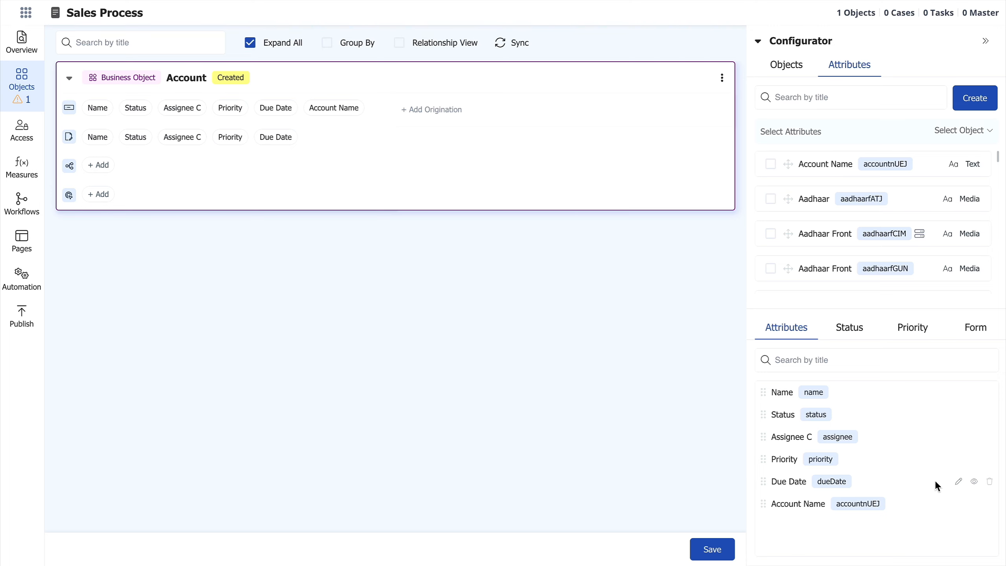
click(959, 503)
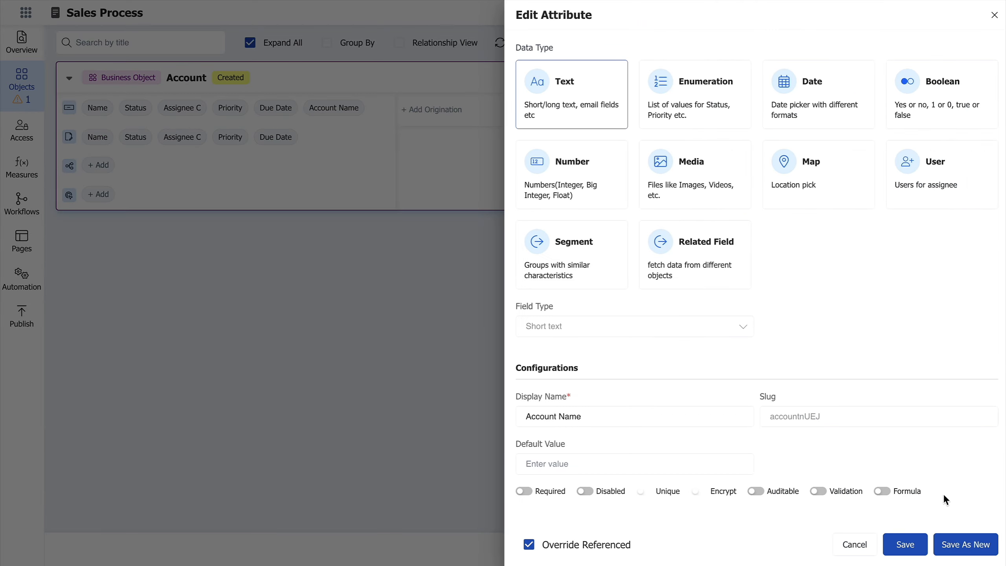
click(524, 491)
click(902, 544)
click(529, 545)
click(907, 546)
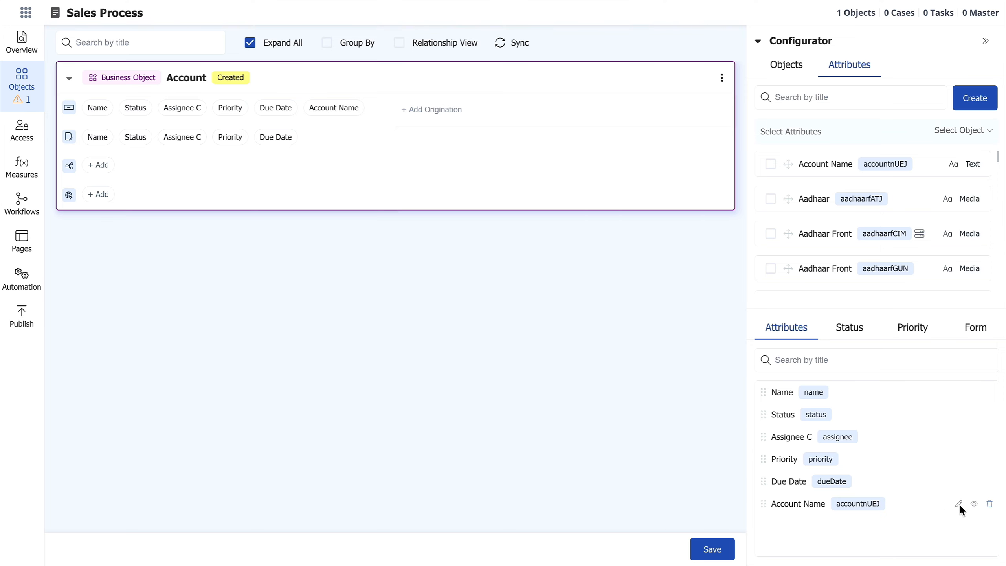
Enable the Disabled option on the Account object's Account Name attribute and save it as a new attribute twice
click(959, 504)
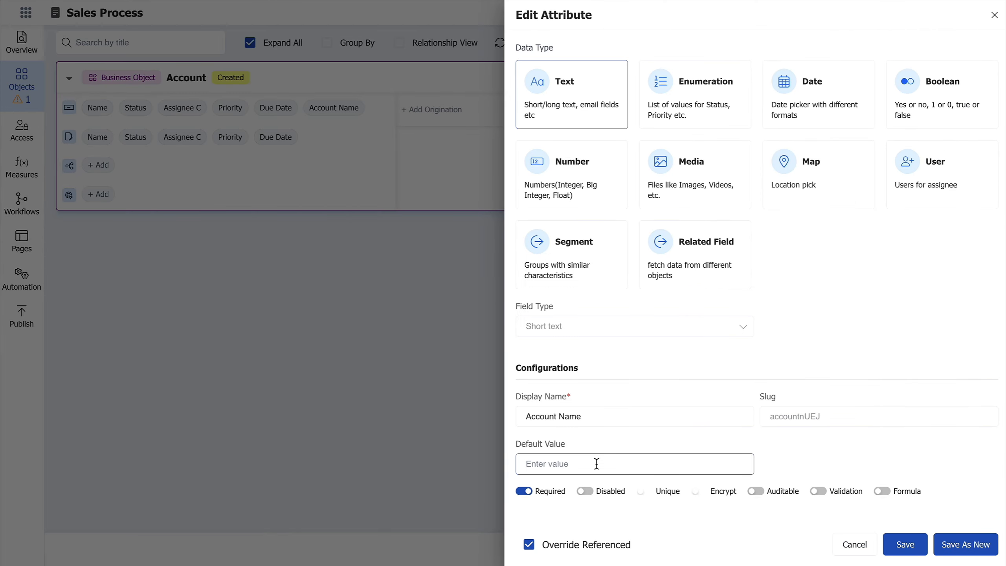
click(584, 491)
click(581, 505)
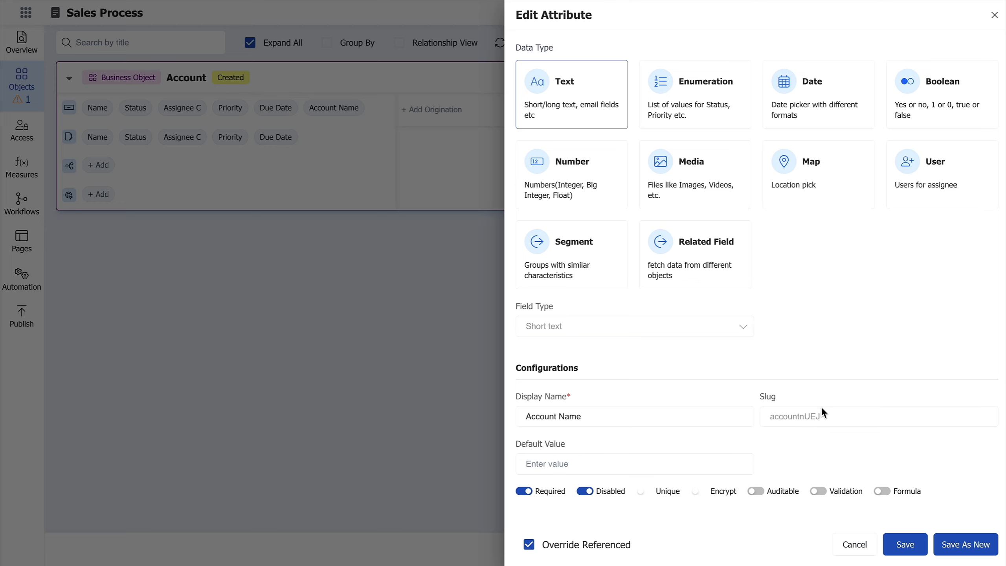
click(597, 425)
click(964, 546)
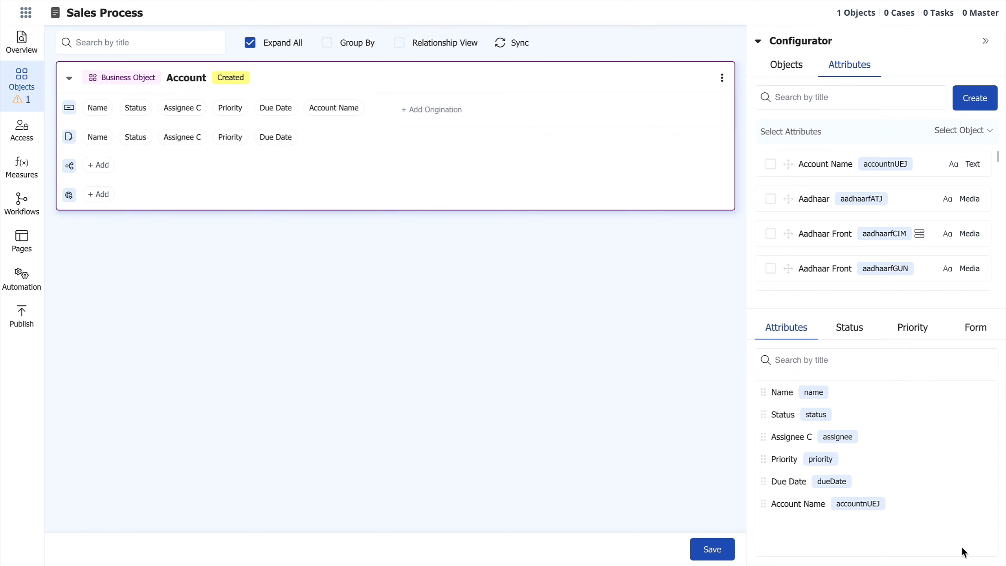
click(959, 504)
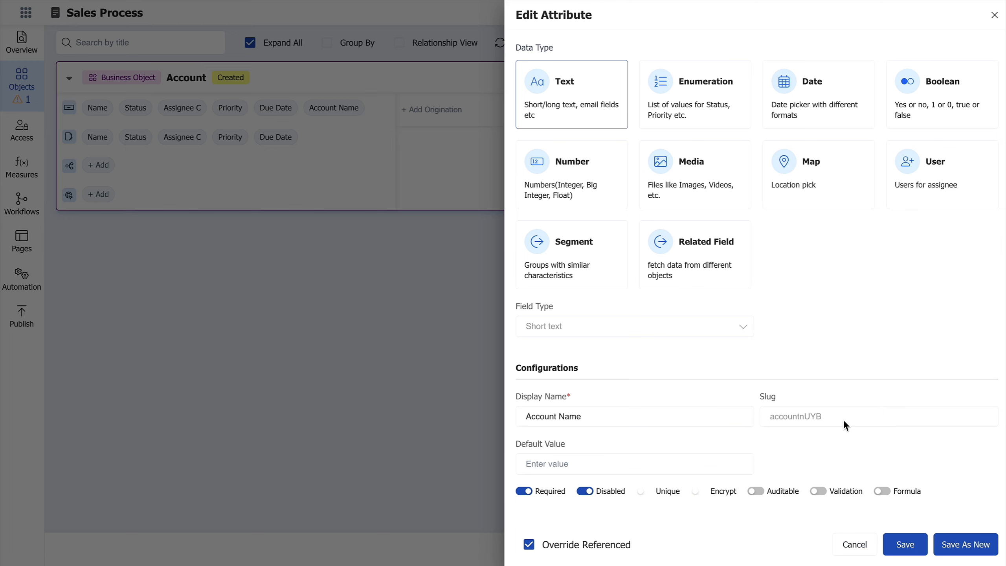
click(948, 545)
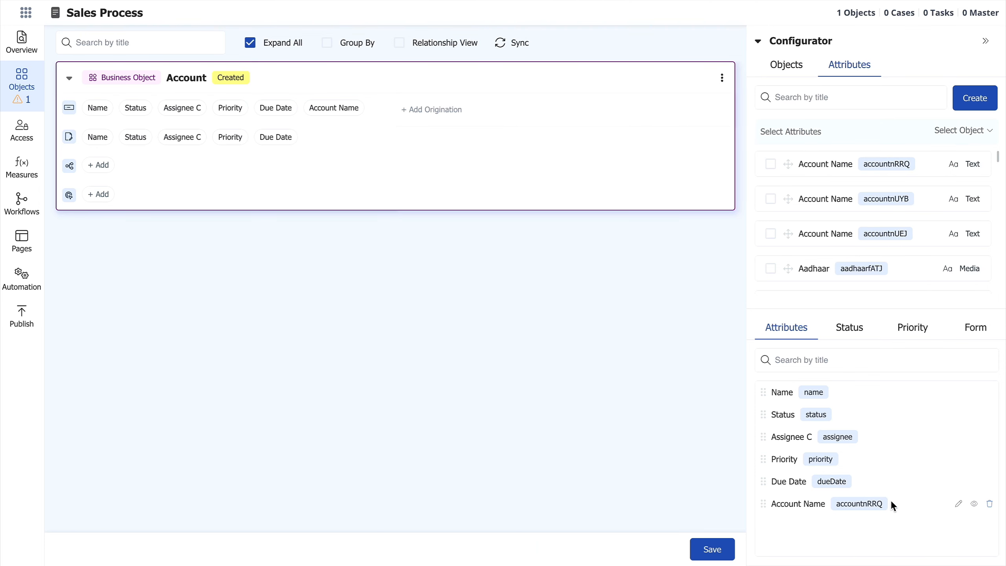